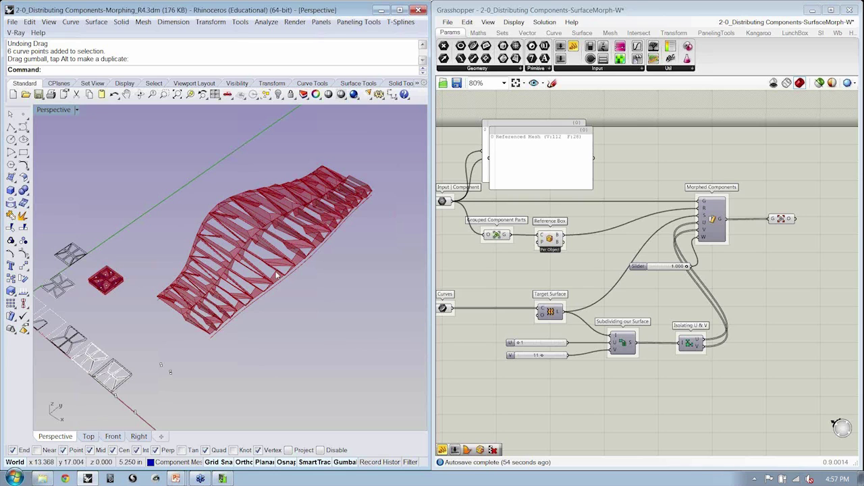
- Copy the two target surface curves to empty space beside the morphed mesh and duplicate one copy into the gap between them
{"action": "right_click_drag", "start_coordinate": [483, 287], "coordinate": [562, 230]}
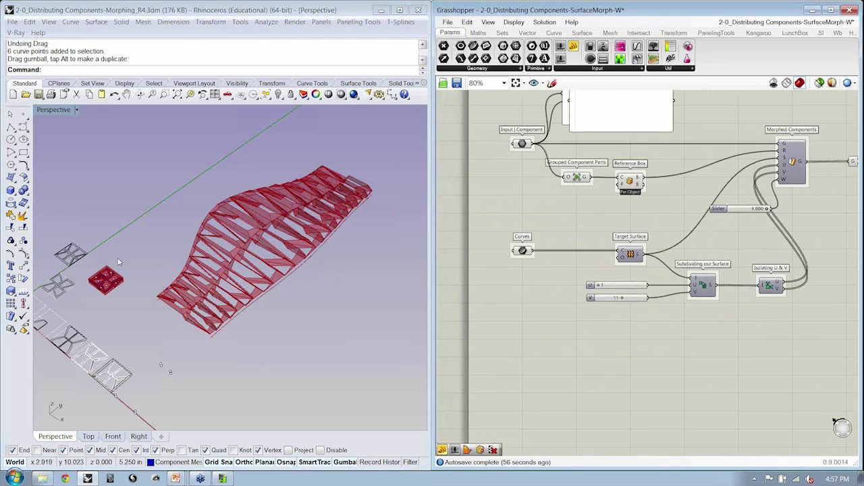
{"action": "right_click_drag", "start_coordinate": [304, 308], "coordinate": [232, 251], "text": "shift"}
{"action": "left_click_drag", "start_coordinate": [104, 169], "coordinate": [103, 168]}
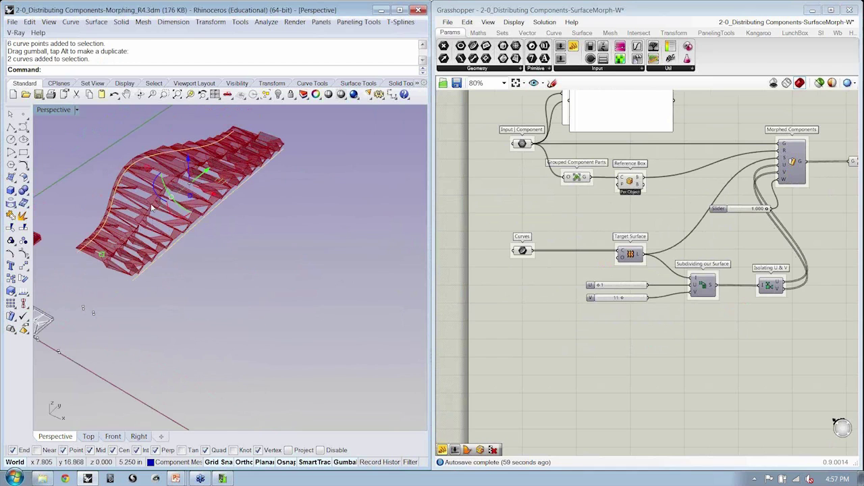
{"action": "right_click_drag", "start_coordinate": [152, 205], "coordinate": [135, 182], "text": "shift"}
{"action": "left_click_drag", "start_coordinate": [193, 177], "coordinate": [330, 233]}
{"action": "left_click", "coordinate": [341, 279]}
{"action": "left_click", "coordinate": [325, 265]}
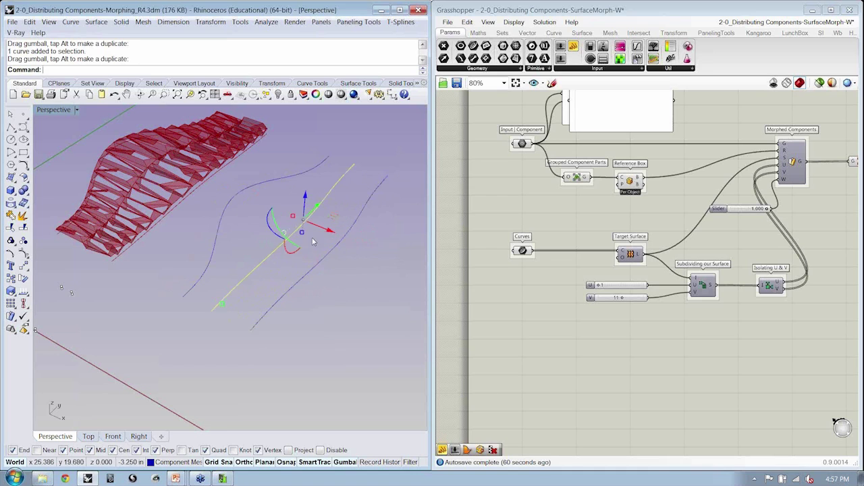
- Rotate the middle curve 180 degrees so it bends opposite to its neighbours
{"action": "right_click_drag", "start_coordinate": [314, 239], "coordinate": [364, 215]}
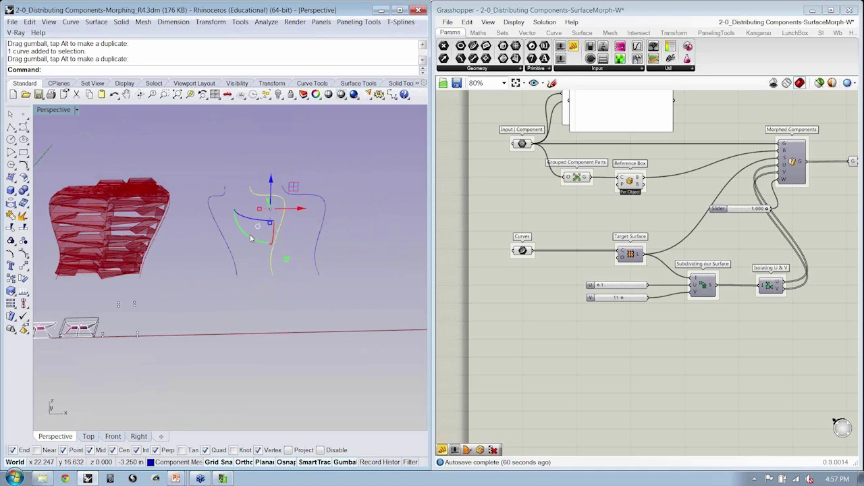
{"action": "left_click_drag", "start_coordinate": [250, 238], "coordinate": [311, 127]}
{"action": "left_click", "coordinate": [295, 233]}
{"action": "scroll", "coordinate": [285, 219], "scroll_direction": "up", "scroll_amount": 4}
{"action": "left_click", "coordinate": [279, 255]}
{"action": "left_click", "coordinate": [329, 175]}
{"action": "right_click_drag", "start_coordinate": [333, 178], "coordinate": [303, 192]}
- Start a Loft through the three copied curves, picking them in order from one side to the other
{"action": "type", "text": "Lof"}
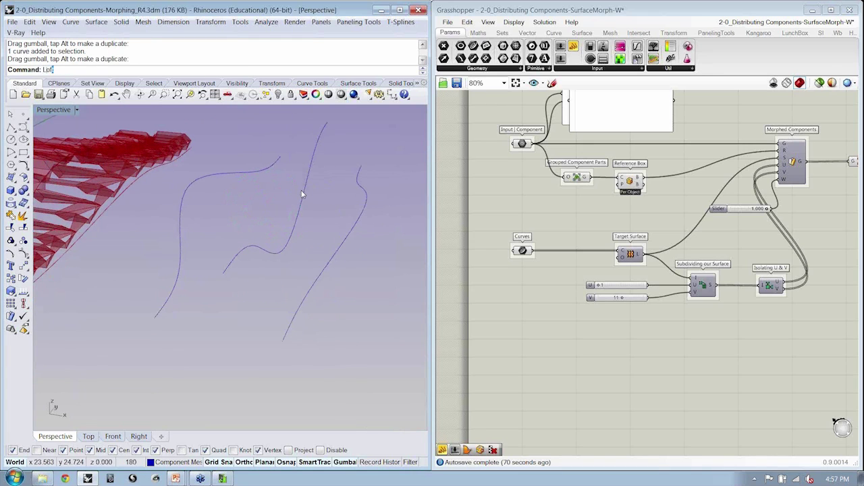
{"action": "type", "text": "t"}
{"action": "key", "text": "Return"}
{"action": "left_click", "coordinate": [270, 172]}
{"action": "left_click", "coordinate": [289, 236]}
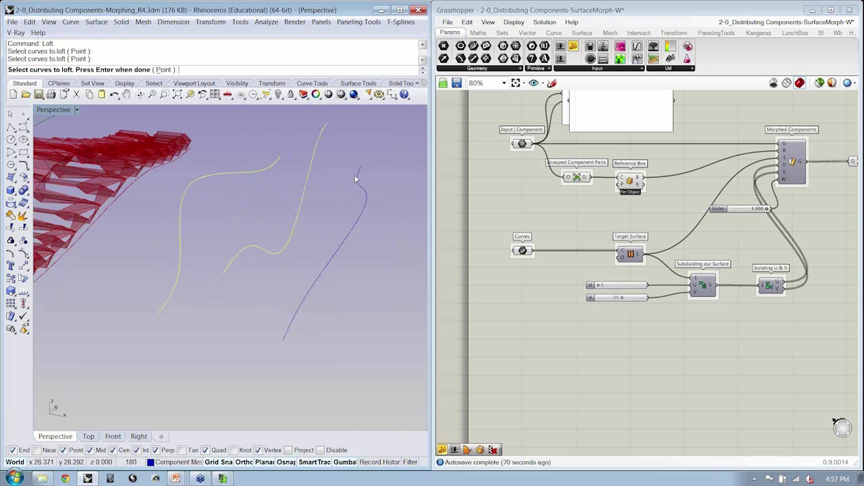
{"action": "left_click", "coordinate": [362, 196]}
{"action": "key", "text": "Return"}
- Set the loft style to Straight sections, preview the result and accept the loft
{"action": "left_click", "coordinate": [242, 54]}
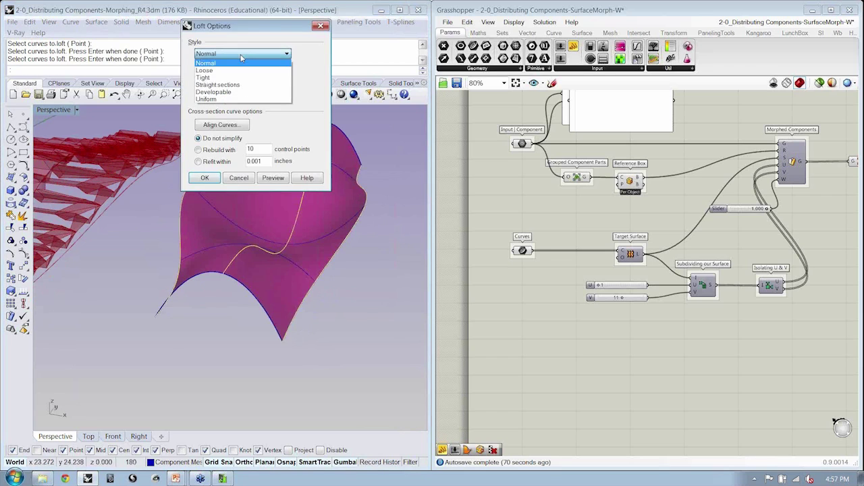
{"action": "left_click", "coordinate": [242, 86]}
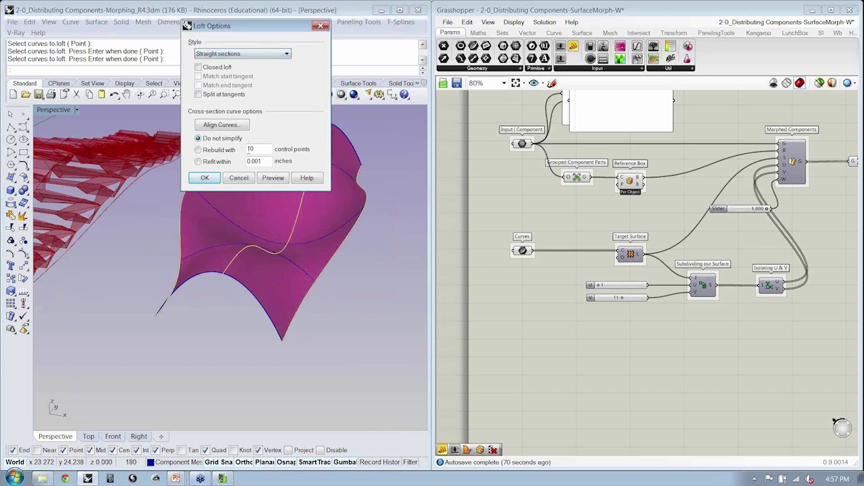
{"action": "left_click", "coordinate": [270, 178]}
{"action": "left_click", "coordinate": [197, 178]}
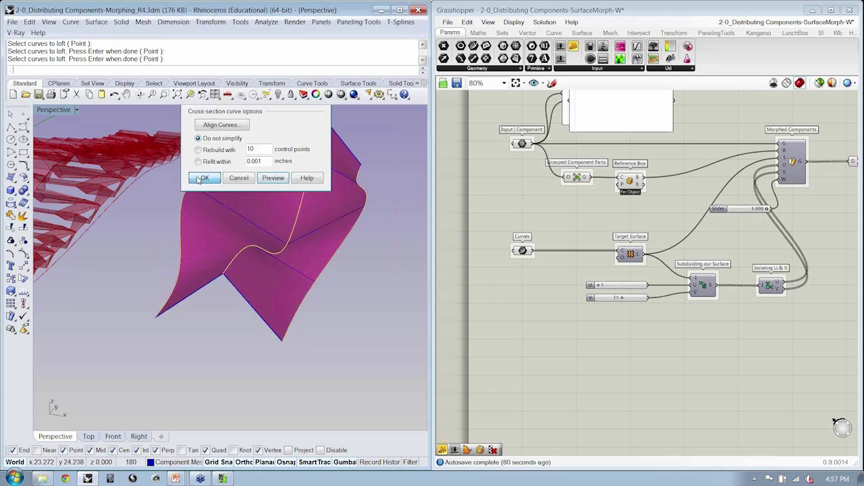
- Flip the normal direction of the lofted polysurface with the Flip command and leave the polysurface selected
{"action": "right_click_drag", "start_coordinate": [304, 253], "coordinate": [267, 293]}
{"action": "left_click", "coordinate": [277, 317]}
{"action": "type", "text": "Flip"}
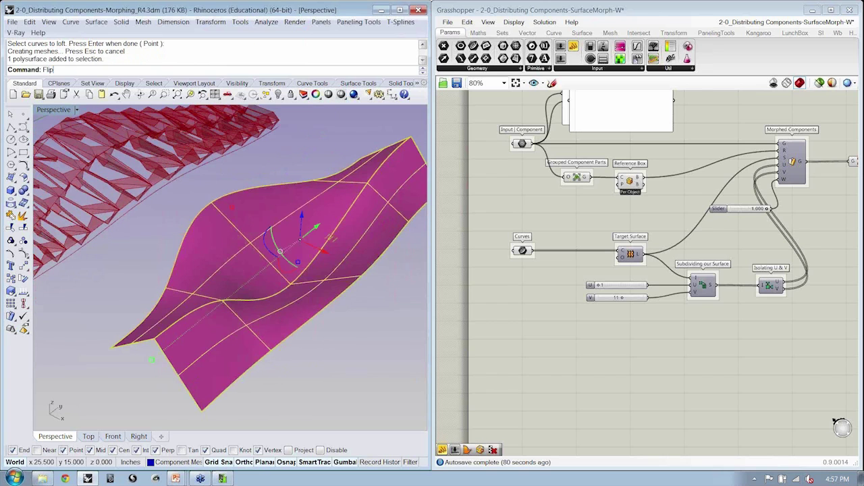
{"action": "key", "text": "Return"}
{"action": "right_click_drag", "start_coordinate": [345, 338], "coordinate": [300, 260]}
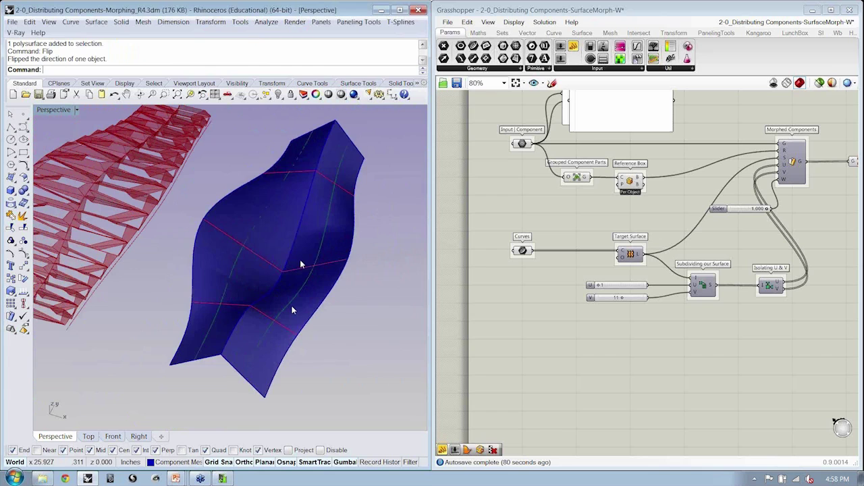
{"action": "left_click", "coordinate": [295, 306]}
- Place a surface parameter in the empty Grasshopper canvas area below the Curves parameter
{"action": "right_click_drag", "start_coordinate": [623, 324], "coordinate": [626, 269]}
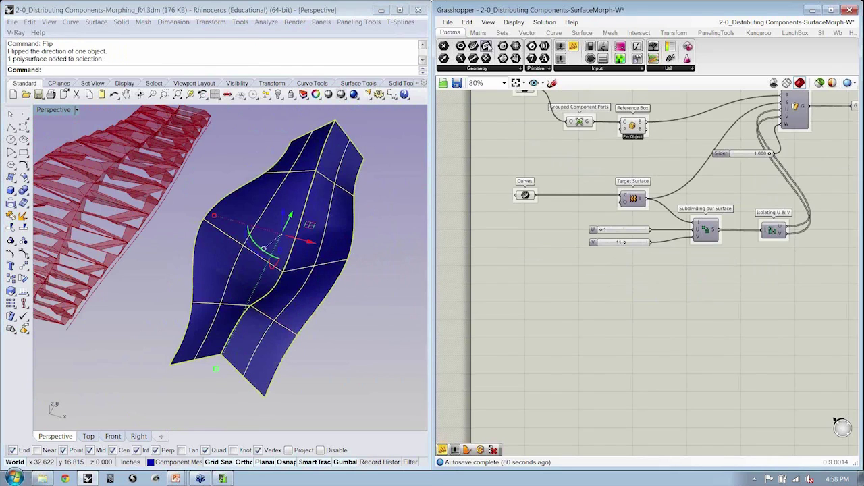
{"action": "left_click", "coordinate": [465, 69]}
{"action": "left_click", "coordinate": [465, 152]}
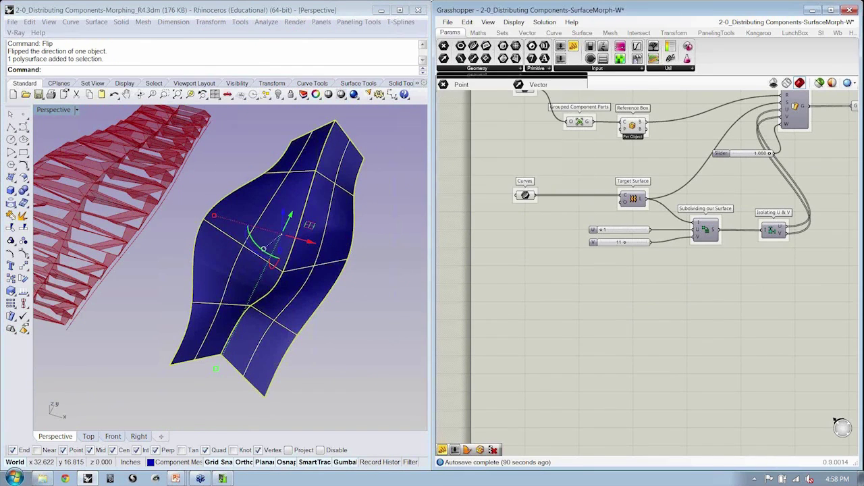
{"action": "left_click", "coordinate": [525, 284]}
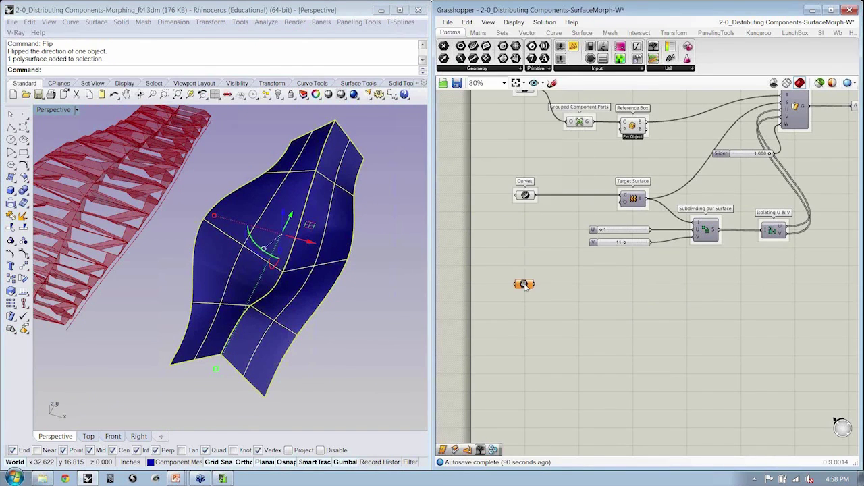
- Add a Brep parameter just above the surface parameter and set the lofted polysurface as its one Brep
{"action": "left_click", "coordinate": [505, 67]}
{"action": "left_click", "coordinate": [534, 140]}
{"action": "left_click", "coordinate": [523, 270]}
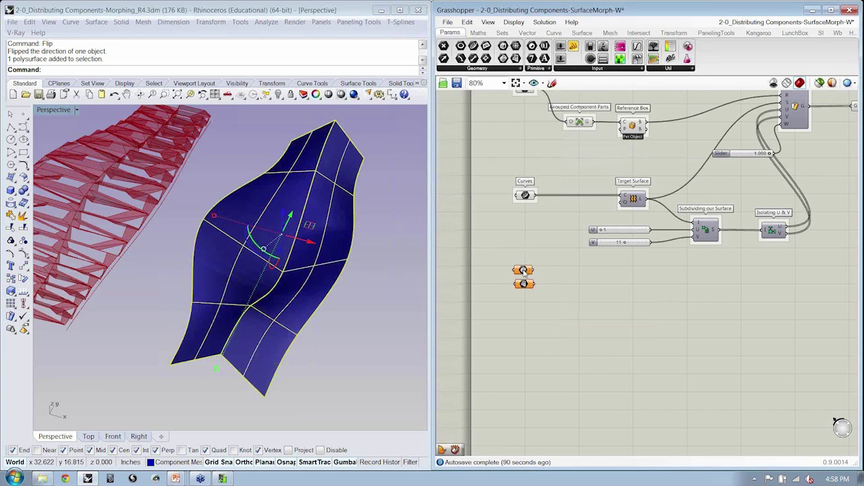
{"action": "scroll", "coordinate": [524, 272], "scroll_direction": "up", "scroll_amount": 5}
{"action": "right_click", "coordinate": [524, 270]}
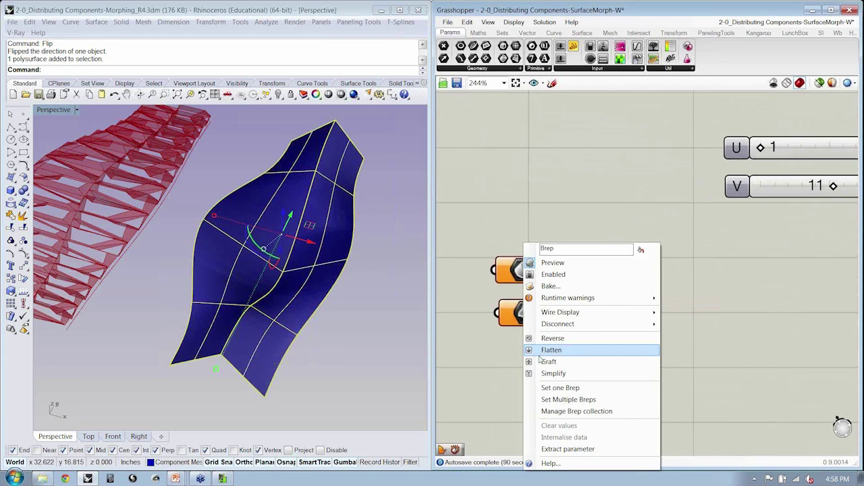
{"action": "left_click", "coordinate": [561, 387]}
{"action": "right_click_drag", "start_coordinate": [363, 352], "coordinate": [347, 346]}
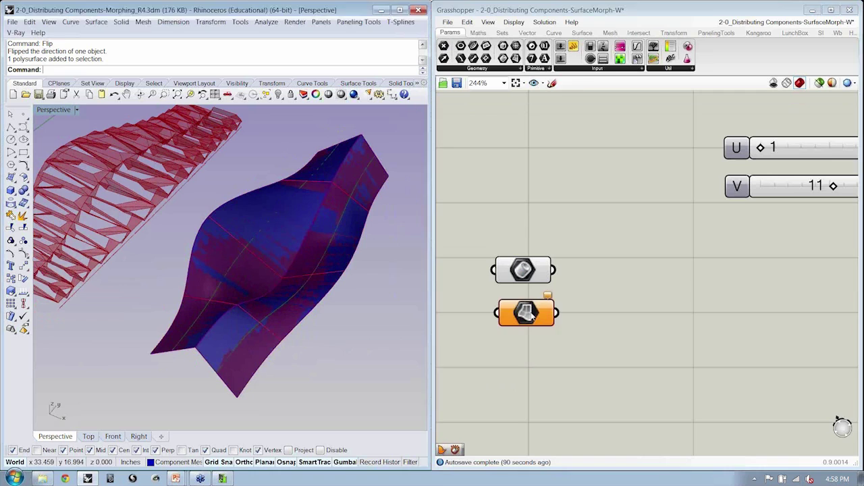
- Delete the unused surface parameter and move the Brep parameter into its place
{"action": "left_click_drag", "start_coordinate": [530, 312], "coordinate": [652, 336]}
{"action": "key", "text": "Delete"}
{"action": "left_click_drag", "start_coordinate": [524, 271], "coordinate": [529, 313]}
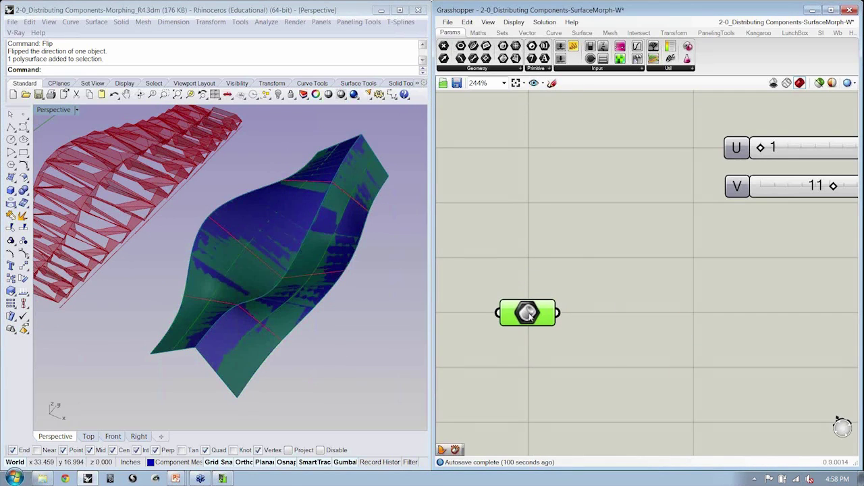
- Add a Brep Components component beside the Brep parameter and connect the parameter to its B input
{"action": "left_click", "coordinate": [583, 32]}
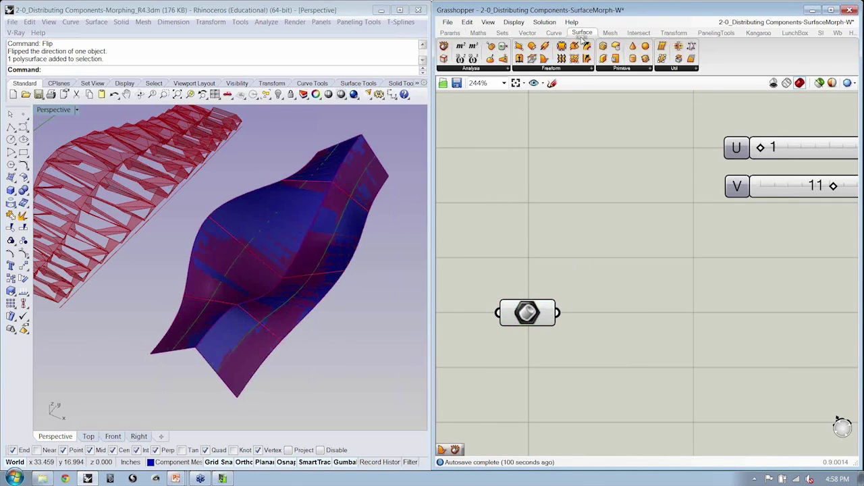
{"action": "left_click", "coordinate": [484, 70]}
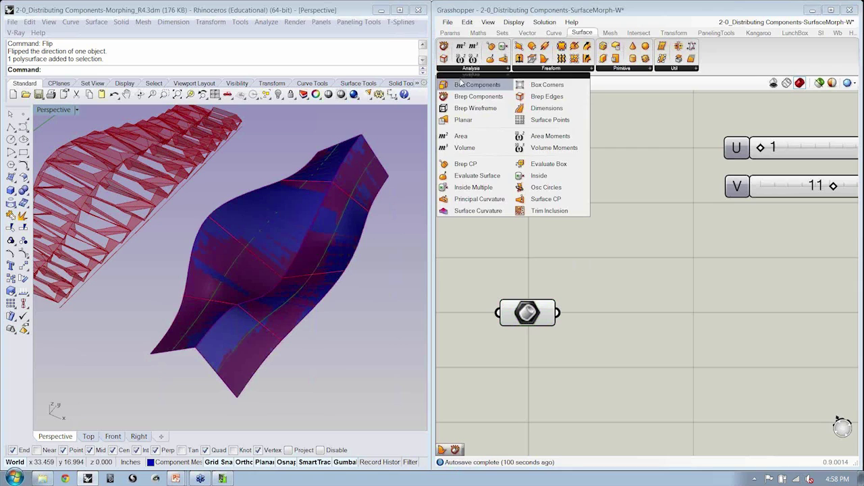
{"action": "left_click_drag", "start_coordinate": [479, 97], "coordinate": [614, 325]}
{"action": "left_click", "coordinate": [599, 318]}
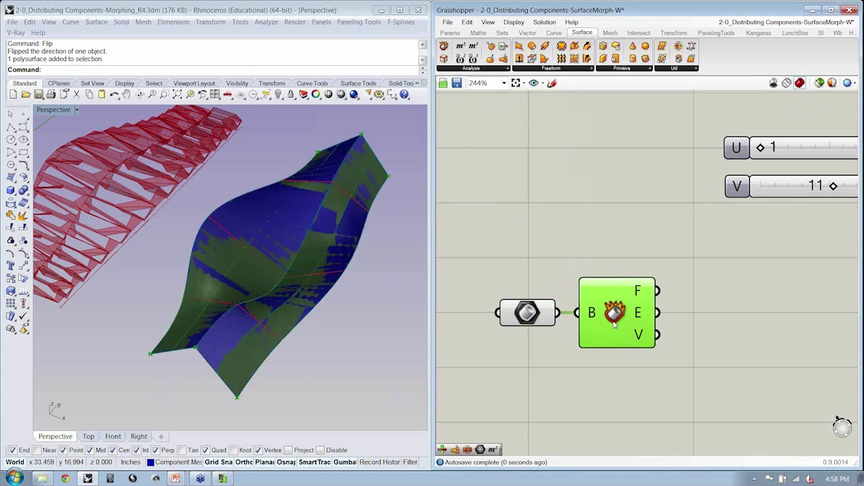
- Turn off the Brep parameter's preview and hide the lofted polysurface in Rhino
{"action": "left_click", "coordinate": [522, 316]}
{"action": "left_click", "coordinate": [540, 283]}
{"action": "left_click", "coordinate": [243, 269]}
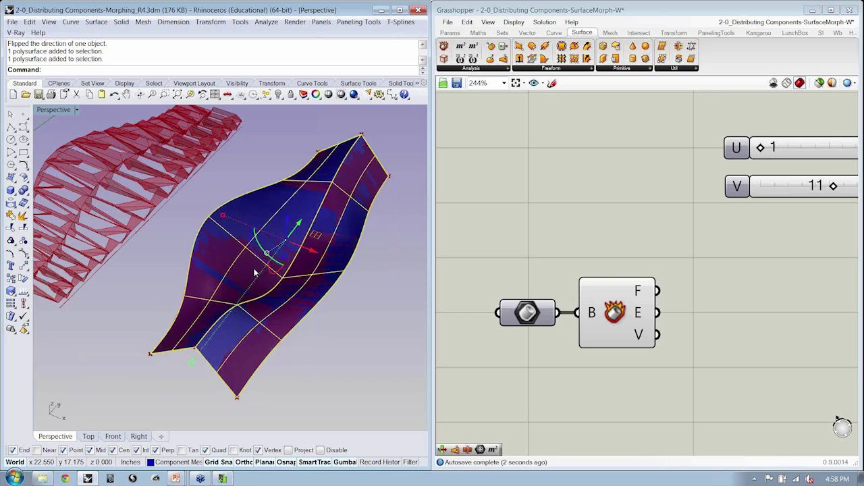
{"action": "key", "text": "ctrl+h"}
{"action": "right_click_drag", "start_coordinate": [282, 268], "coordinate": [308, 301]}
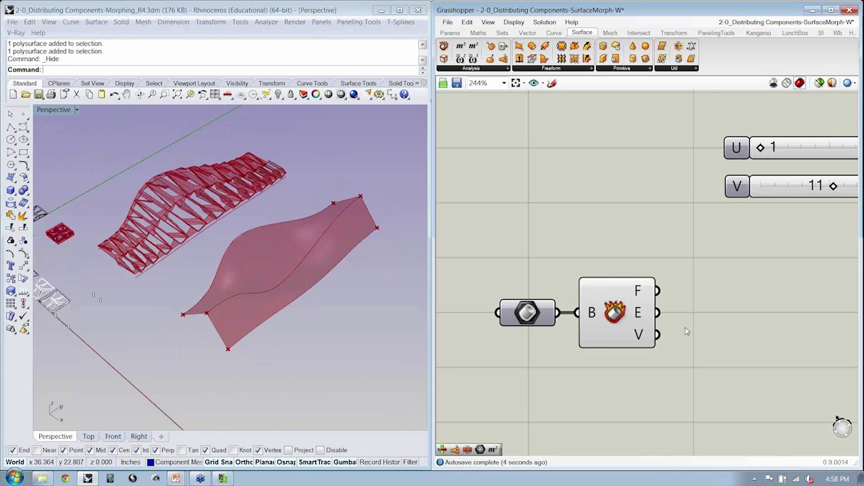
- Add a List Item component and connect the Brep Components faces output to its L input
{"action": "right_click_drag", "start_coordinate": [641, 291], "coordinate": [589, 284]}
{"action": "mouse_move", "coordinate": [588, 283]}
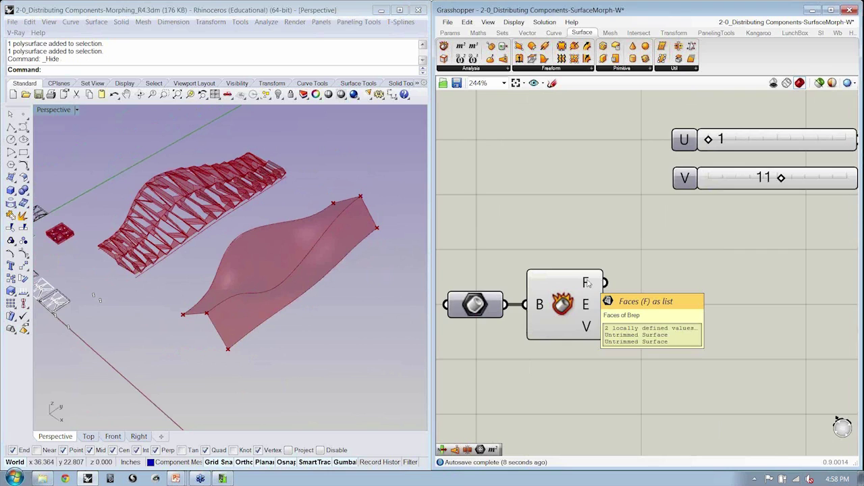
{"action": "scroll", "coordinate": [587, 282], "scroll_direction": "down", "scroll_amount": 3}
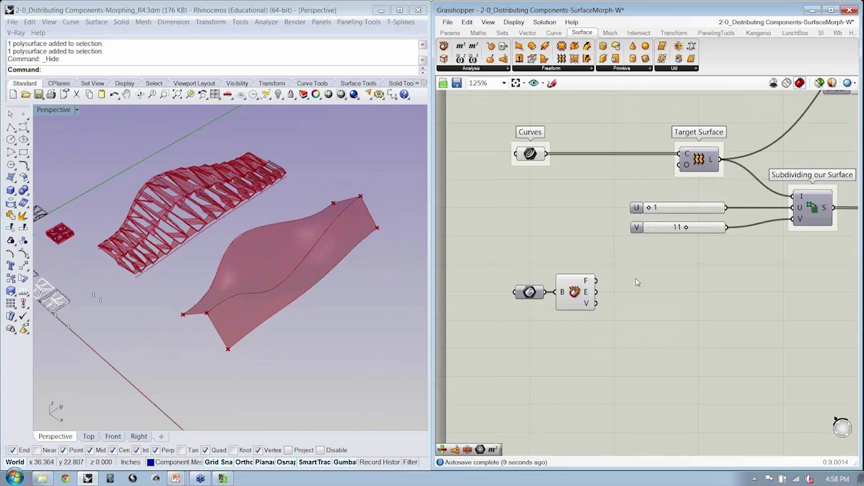
{"action": "left_click", "coordinate": [502, 33]}
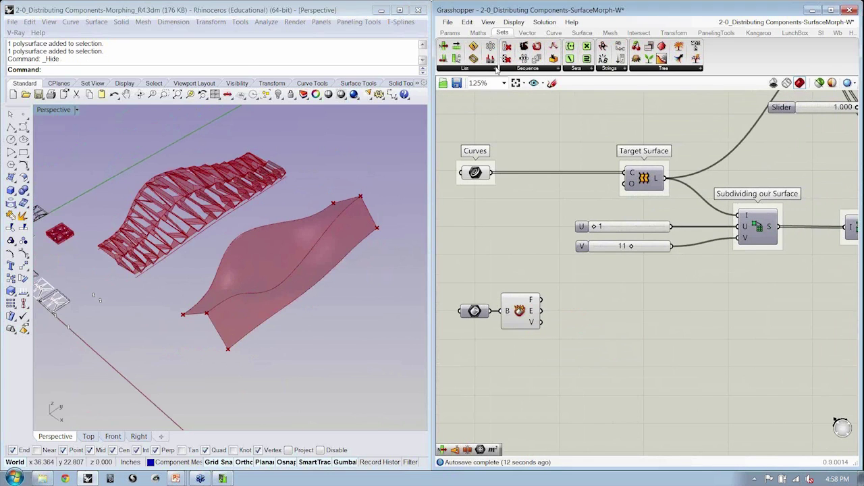
{"action": "left_click", "coordinate": [496, 70]}
{"action": "left_click", "coordinate": [465, 97]}
{"action": "left_click", "coordinate": [595, 311]}
{"action": "left_click_drag", "start_coordinate": [577, 300], "coordinate": [541, 300]}
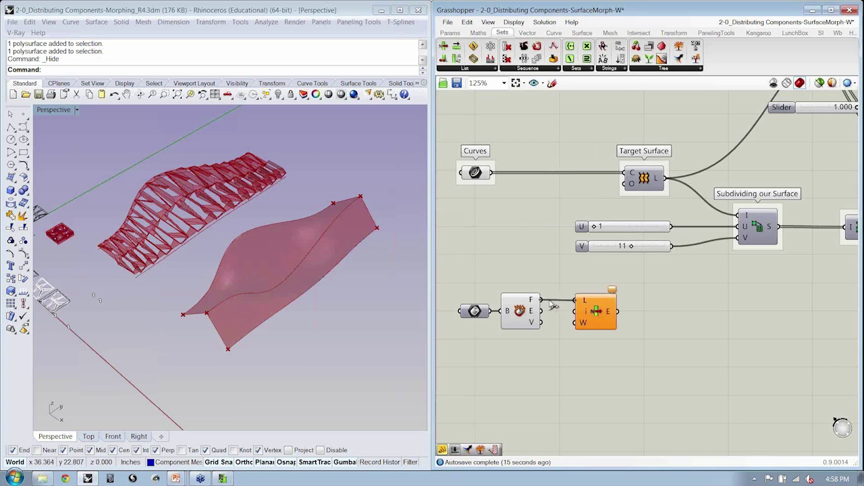
{"action": "left_click", "coordinate": [597, 311]}
- Insert a surface parameter between the Target Surface loft and the S input of Morphed Components, shifting the loft component aside
{"action": "scroll", "coordinate": [655, 310], "scroll_direction": "down", "scroll_amount": 2}
{"action": "right_click_drag", "start_coordinate": [659, 238], "coordinate": [586, 260]}
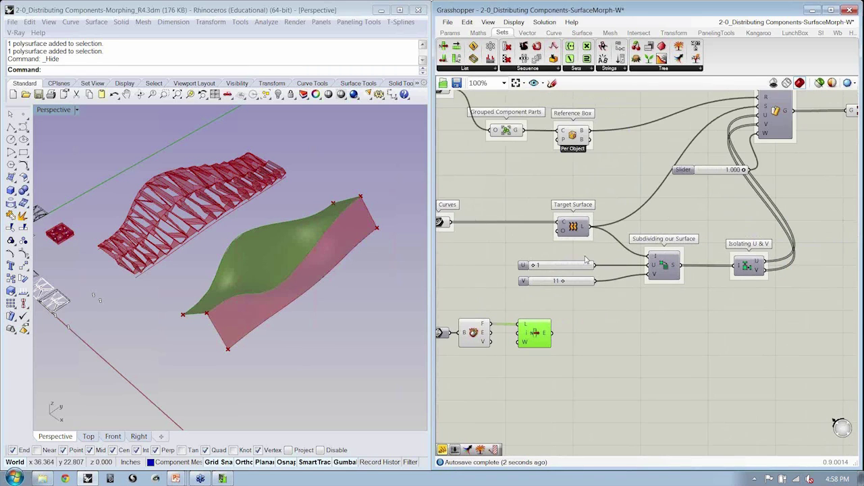
{"action": "left_click", "coordinate": [451, 33]}
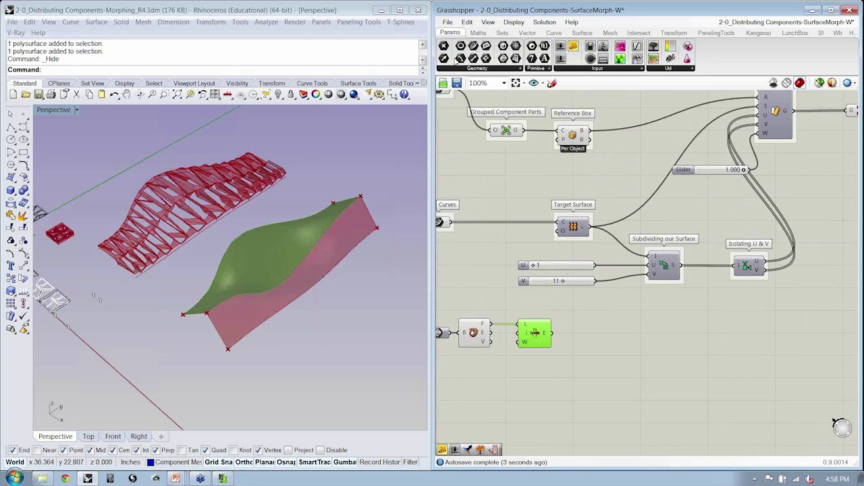
{"action": "left_click", "coordinate": [460, 69]}
{"action": "left_click_drag", "start_coordinate": [464, 146], "coordinate": [620, 207]}
{"action": "left_click_drag", "start_coordinate": [576, 228], "coordinate": [543, 228]}
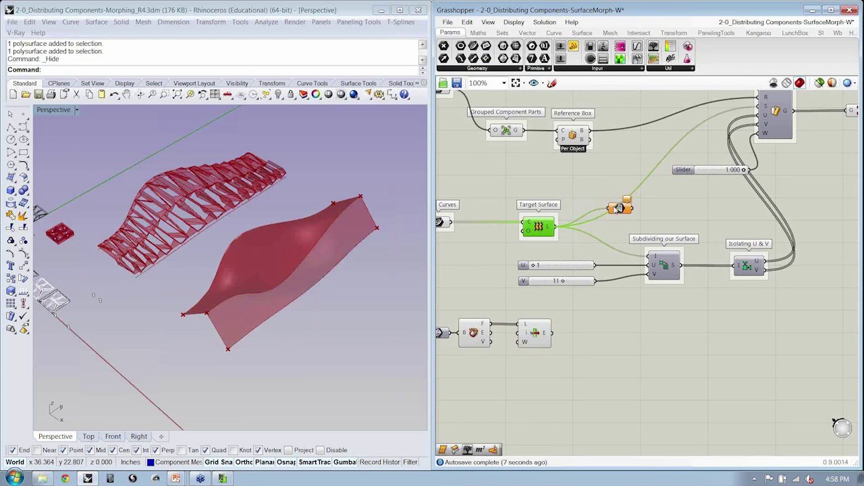
{"action": "left_click_drag", "start_coordinate": [619, 208], "coordinate": [758, 106]}
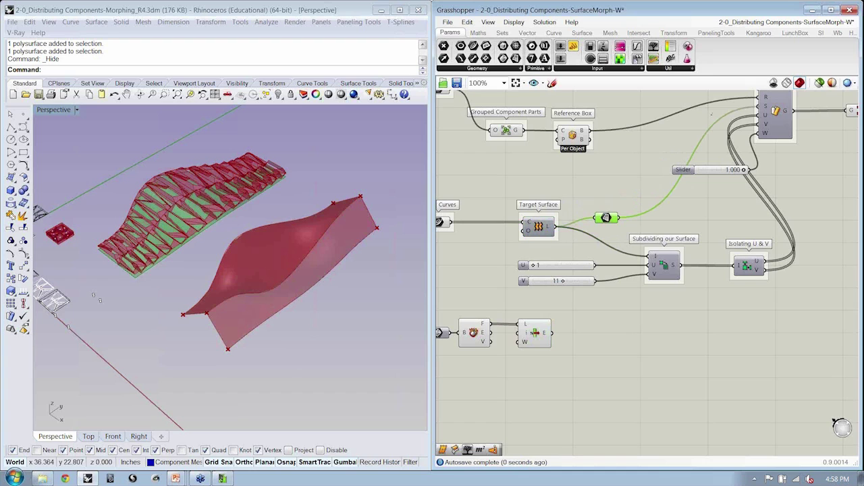
- Feed the List Item output into the new surface parameter instead of the loft, and connect the parameter to the subdivision's I input
{"action": "left_click_drag", "start_coordinate": [651, 260], "coordinate": [553, 333]}
{"action": "left_click", "coordinate": [604, 230]}
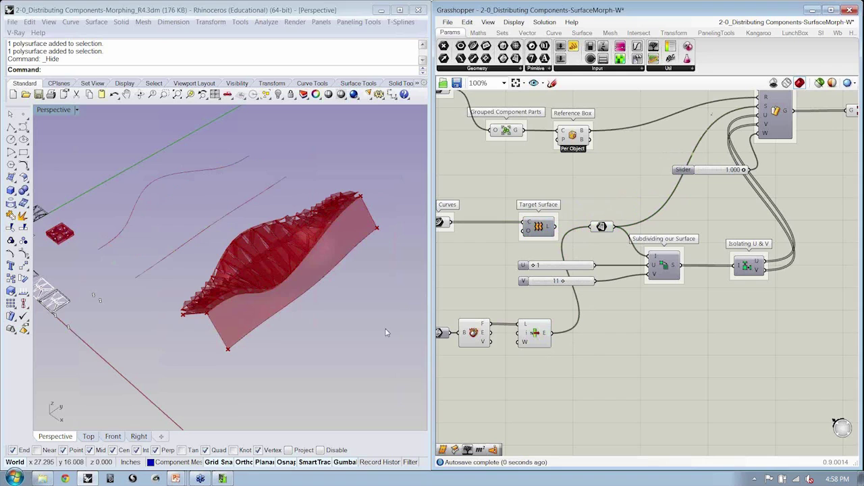
- Turn off the preview of the Brep Components and List Item components
{"action": "right_click_drag", "start_coordinate": [389, 332], "coordinate": [255, 315]}
{"action": "scroll", "coordinate": [256, 312], "scroll_direction": "up", "scroll_amount": 6}
{"action": "left_click_drag", "start_coordinate": [564, 360], "coordinate": [483, 331]}
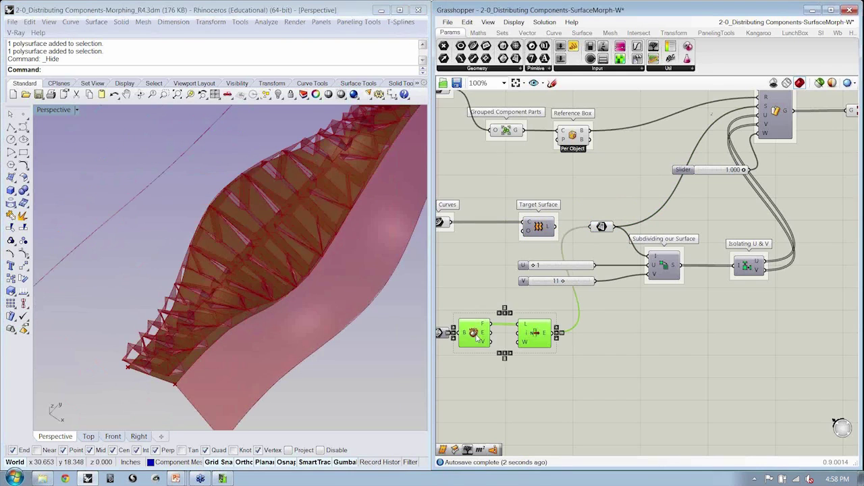
{"action": "key", "text": "ctrl+q"}
{"action": "left_click", "coordinate": [569, 324]}
{"action": "right_click_drag", "start_coordinate": [243, 288], "coordinate": [323, 288]}
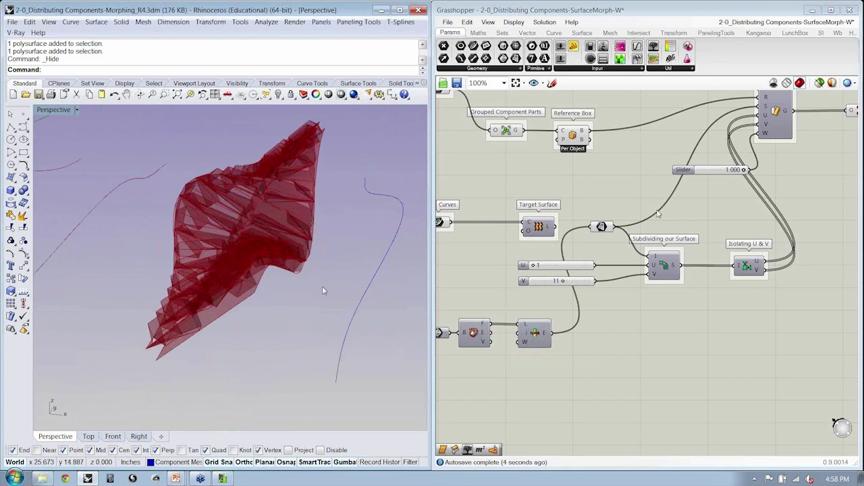
- Turn off the preview of the surface parameter that feeds the morph, so only the morphed components display
{"action": "left_click", "coordinate": [603, 229]}
{"action": "key", "text": "ctrl+q"}
{"action": "left_click", "coordinate": [587, 249]}
{"action": "right_click_drag", "start_coordinate": [308, 226], "coordinate": [234, 269]}
{"action": "right_click_drag", "start_coordinate": [484, 377], "coordinate": [614, 328]}
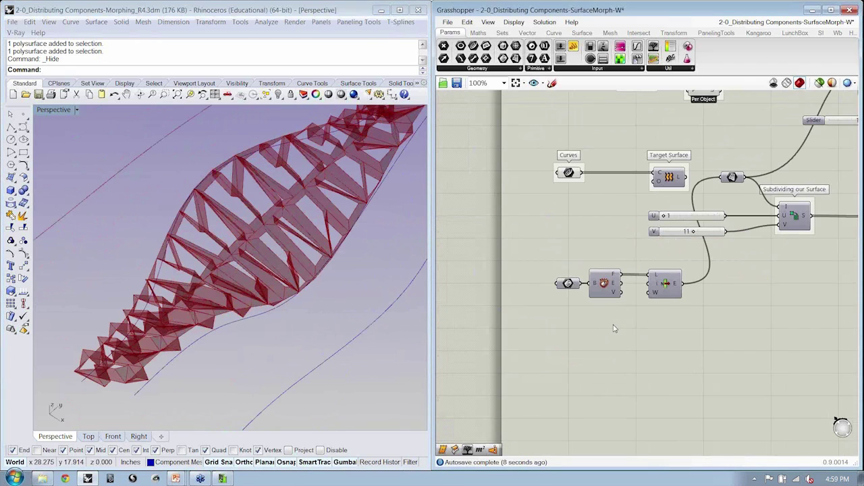
- Add a number slider set to 1 and connect it to the List Item's i input to pick a different polysurface face
{"action": "double_click", "coordinate": [614, 328]}
{"action": "type", "text": "slider ="}
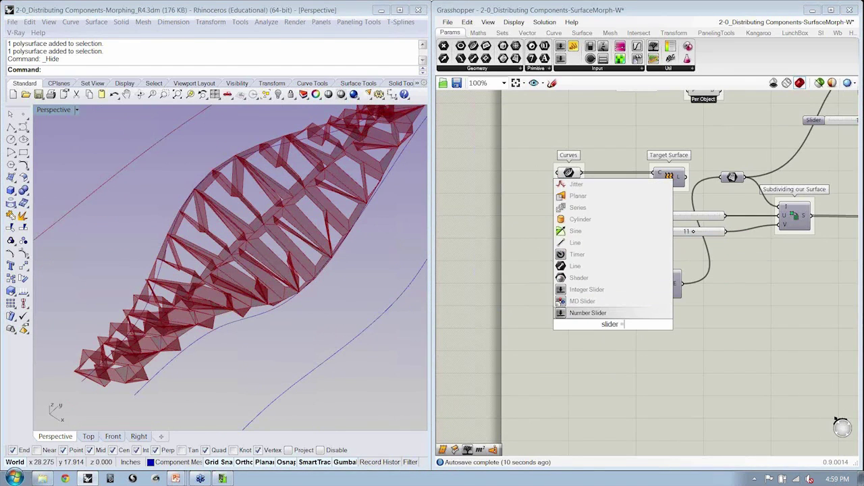
{"action": "key", "text": "Return"}
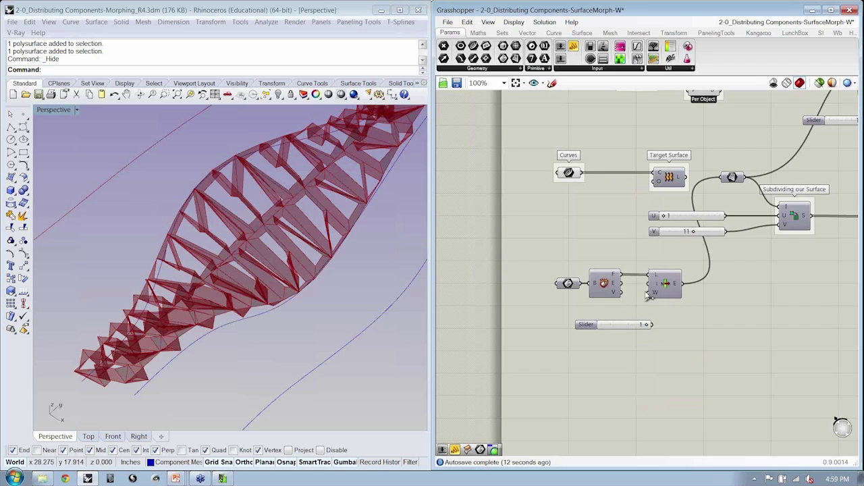
{"action": "left_click_drag", "start_coordinate": [647, 296], "coordinate": [605, 322]}
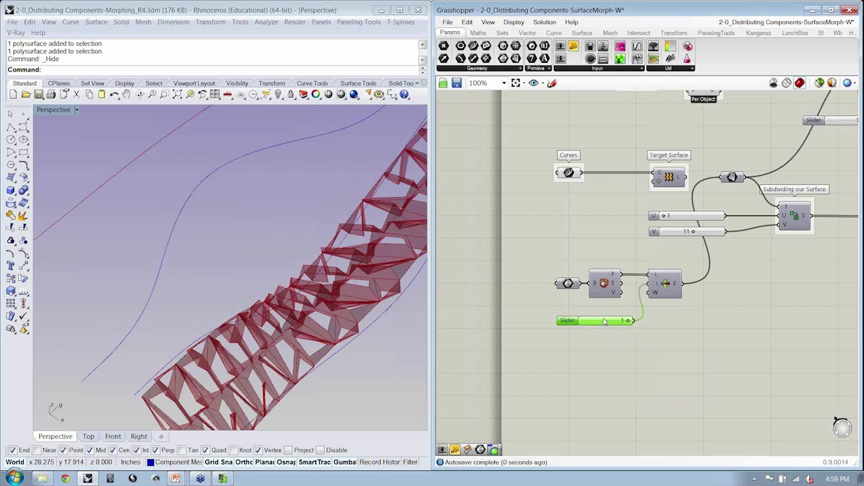
{"action": "scroll", "coordinate": [603, 320], "scroll_direction": "up", "scroll_amount": 1}
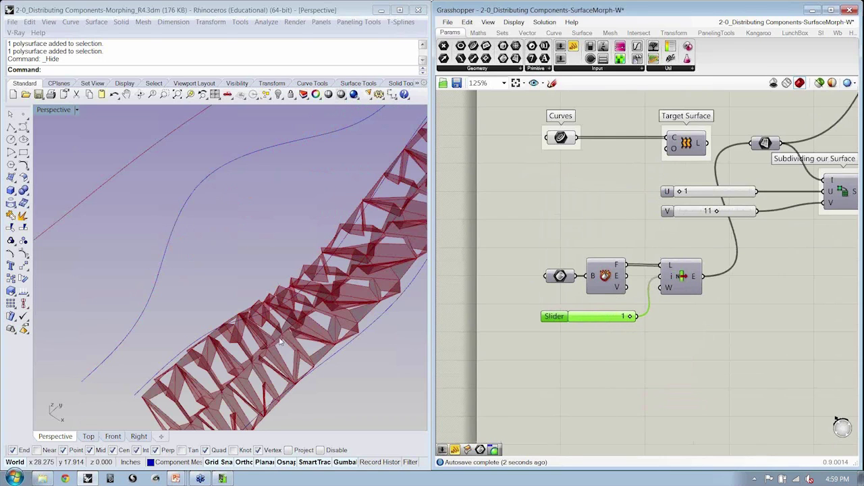
- Save the surface-morph definition and close it
{"action": "right_click_drag", "start_coordinate": [282, 343], "coordinate": [166, 325]}
{"action": "scroll", "coordinate": [263, 297], "scroll_direction": "down", "scroll_amount": 6}
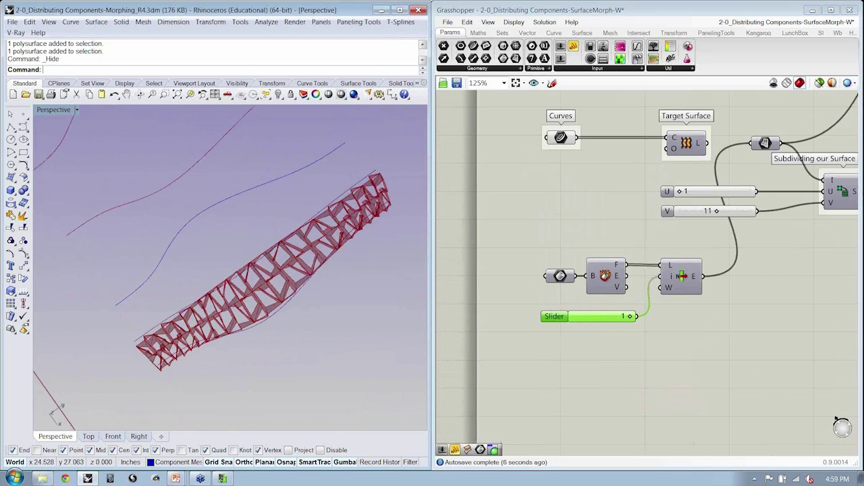
{"action": "right_click_drag", "start_coordinate": [299, 315], "coordinate": [304, 270]}
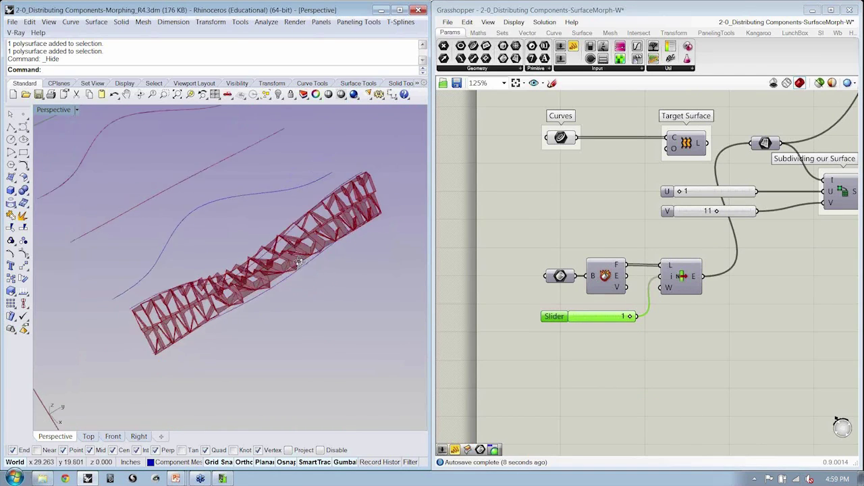
{"action": "scroll", "coordinate": [310, 291], "scroll_direction": "down", "scroll_amount": 6}
{"action": "left_click", "coordinate": [676, 333]}
{"action": "key", "text": "ctrl+s"}
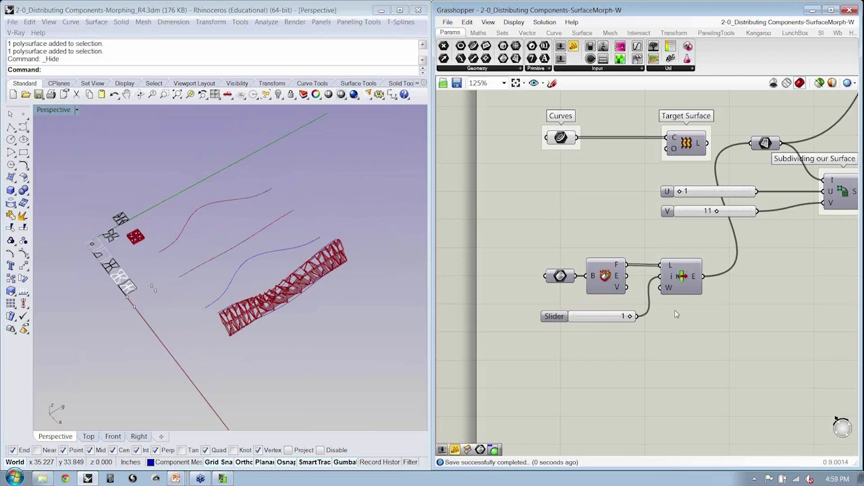
{"action": "key", "text": "ctrl+w"}
- Delete the loose points near the mesh component in Rhino and zoom in on the component
{"action": "right_click_drag", "start_coordinate": [301, 257], "coordinate": [284, 270]}
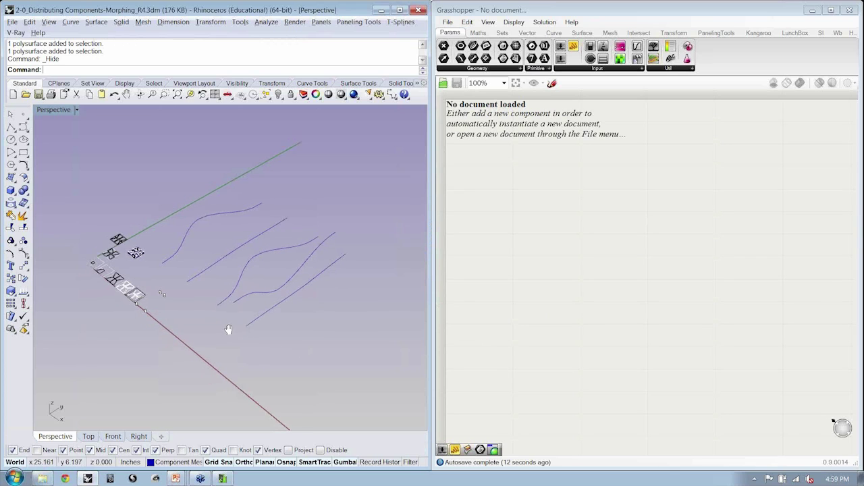
{"action": "right_click_drag", "start_coordinate": [228, 330], "coordinate": [235, 333], "text": "shift"}
{"action": "scroll", "coordinate": [137, 258], "scroll_direction": "up", "scroll_amount": 15}
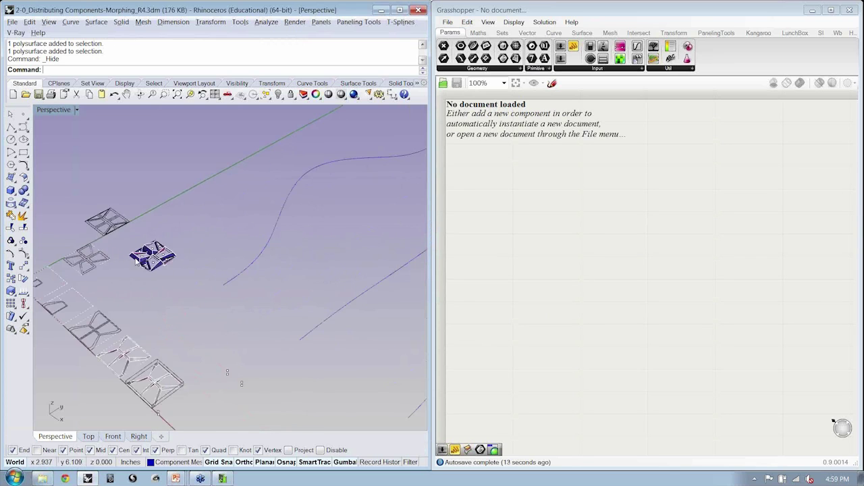
{"action": "right_click_drag", "start_coordinate": [124, 259], "coordinate": [141, 260]}
{"action": "left_click", "coordinate": [140, 262]}
{"action": "key", "text": "Delete"}
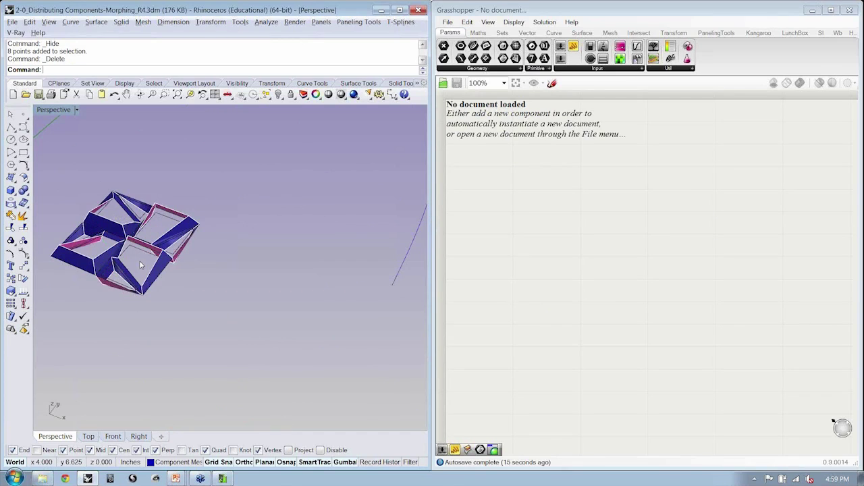
{"action": "type", "text": "zs"}
{"action": "key", "text": "Return"}
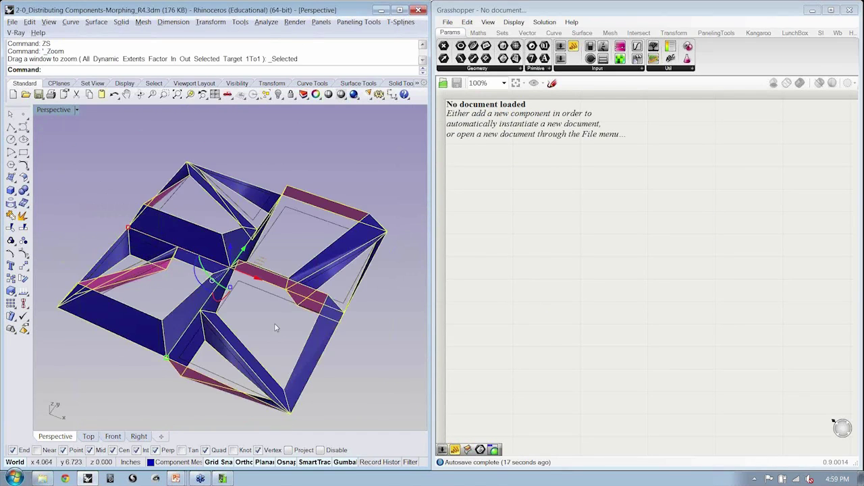
{"action": "right_click_drag", "start_coordinate": [274, 323], "coordinate": [206, 307]}
- Start a new Grasshopper definition by placing a Box Morph component on the empty canvas
{"action": "left_click", "coordinate": [636, 296]}
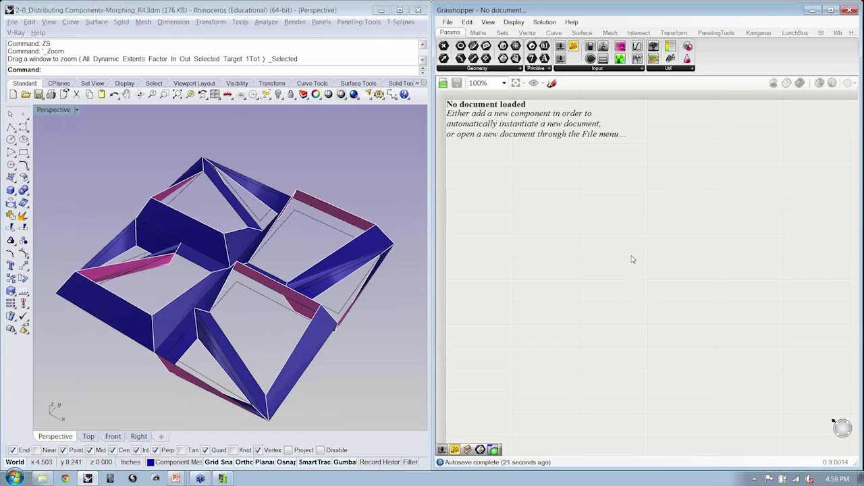
{"action": "left_click", "coordinate": [675, 33]}
{"action": "left_click", "coordinate": [617, 70]}
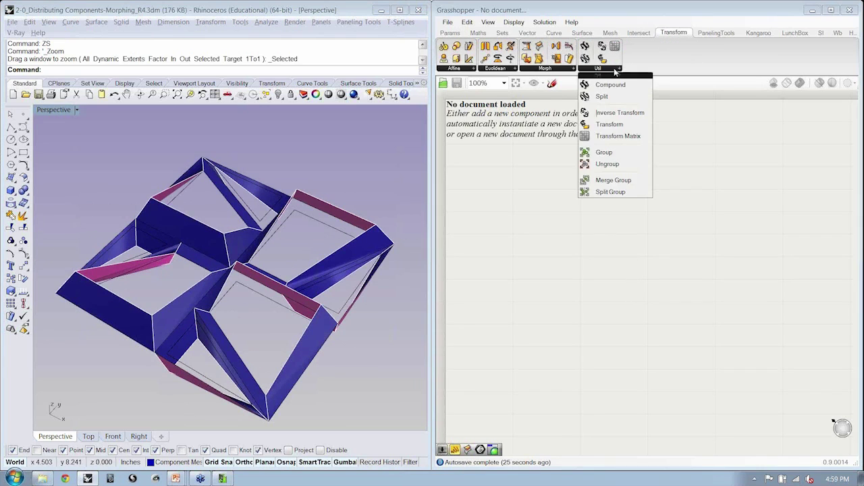
{"action": "left_click", "coordinate": [545, 68]}
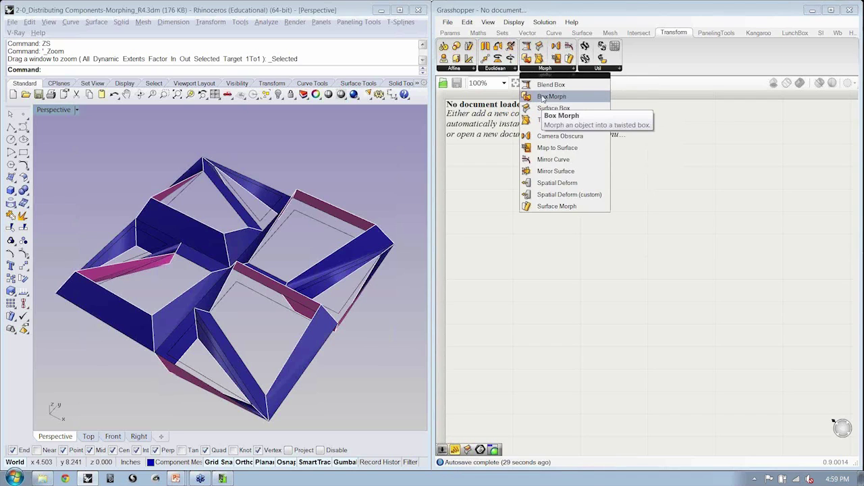
{"action": "left_click", "coordinate": [550, 98]}
{"action": "left_click", "coordinate": [648, 225]}
{"action": "scroll", "coordinate": [650, 212], "scroll_direction": "up", "scroll_amount": 2}
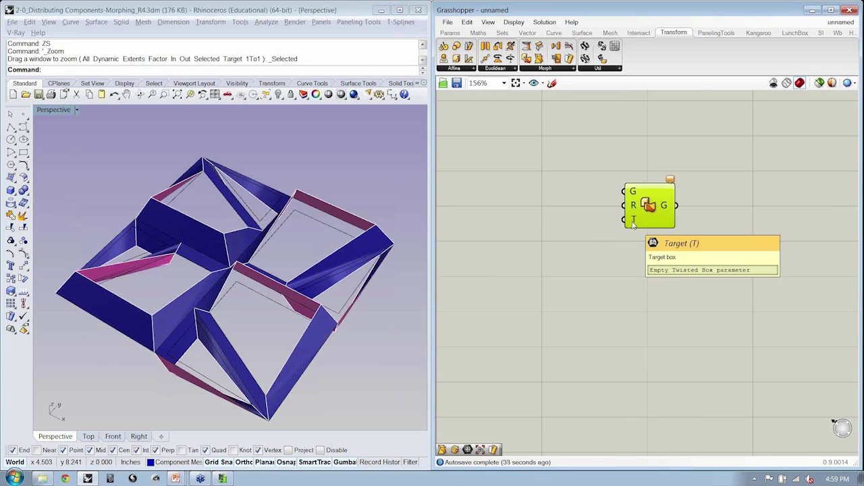
{"action": "left_click", "coordinate": [628, 256]}
- Shift Box Morph aside to make room and place a Geometry parameter ahead of its inputs
{"action": "scroll", "coordinate": [376, 253], "scroll_direction": "down", "scroll_amount": 5}
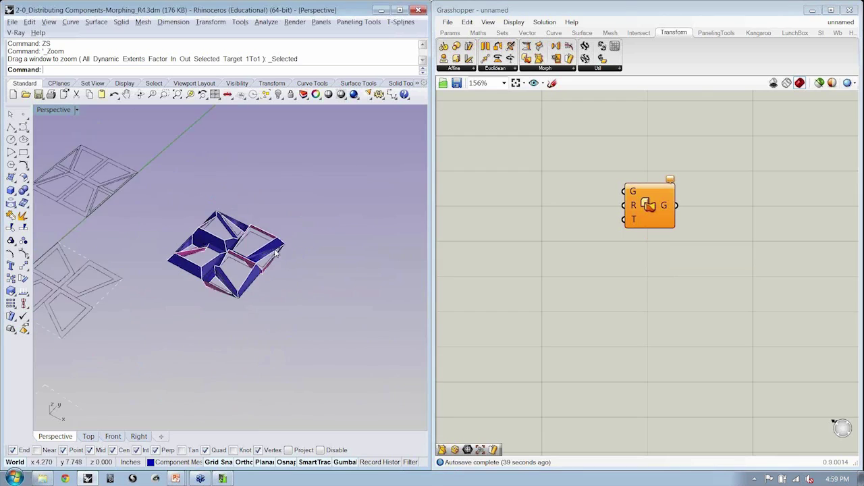
{"action": "scroll", "coordinate": [633, 282], "scroll_direction": "down", "scroll_amount": 2}
{"action": "right_click_drag", "start_coordinate": [633, 282], "coordinate": [640, 294]}
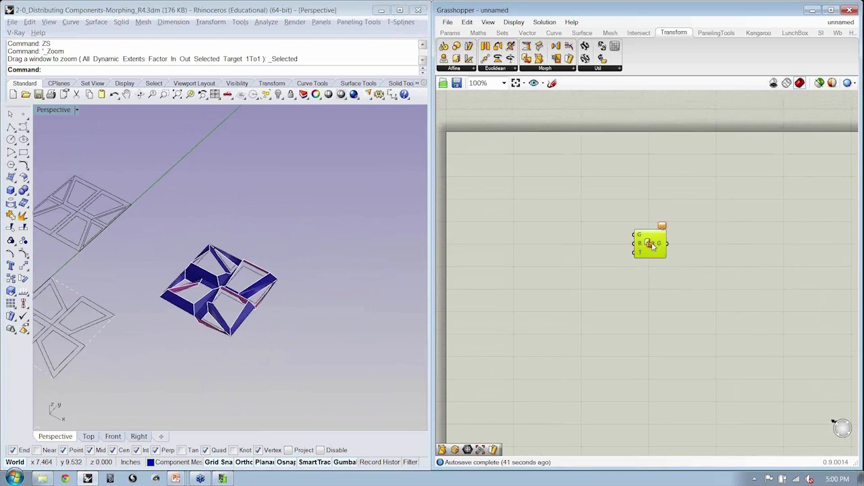
{"action": "left_click_drag", "start_coordinate": [651, 245], "coordinate": [676, 245]}
{"action": "left_click", "coordinate": [645, 220]}
{"action": "left_click", "coordinate": [453, 33]}
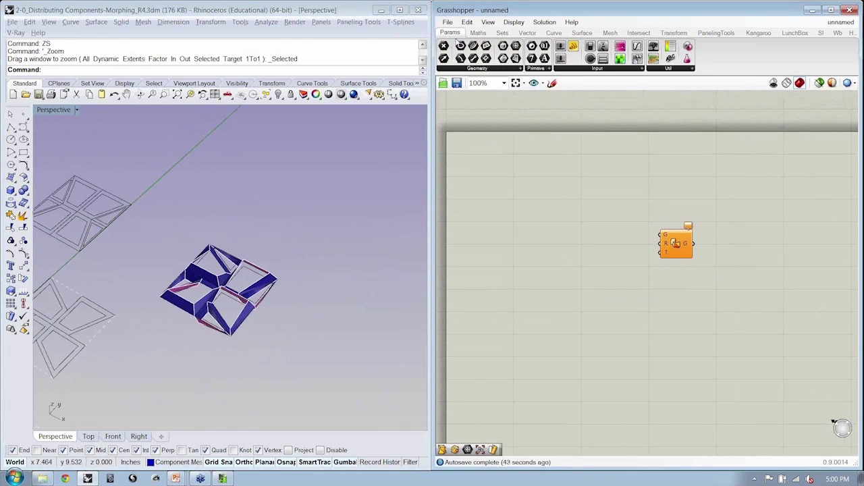
{"action": "left_click", "coordinate": [473, 68]}
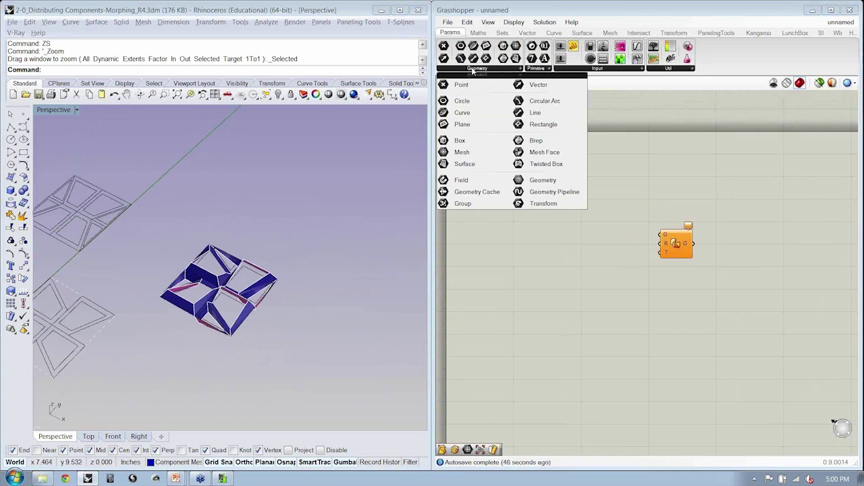
{"action": "left_click", "coordinate": [543, 180]}
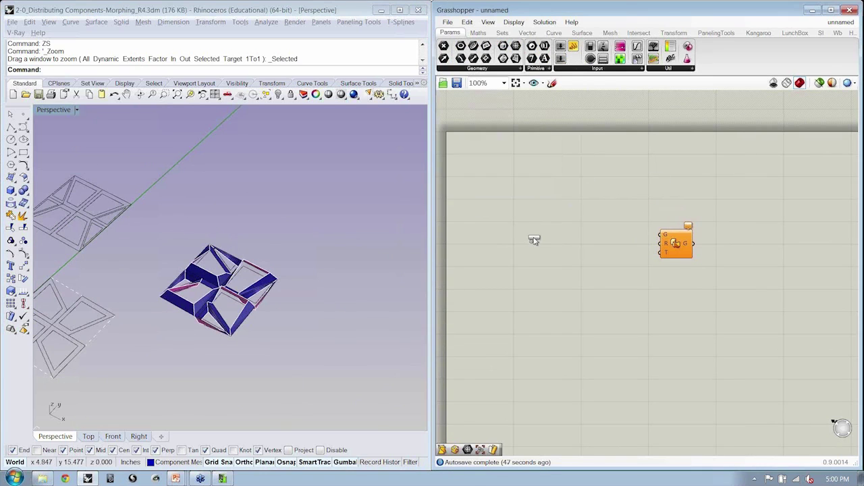
{"action": "left_click", "coordinate": [534, 221]}
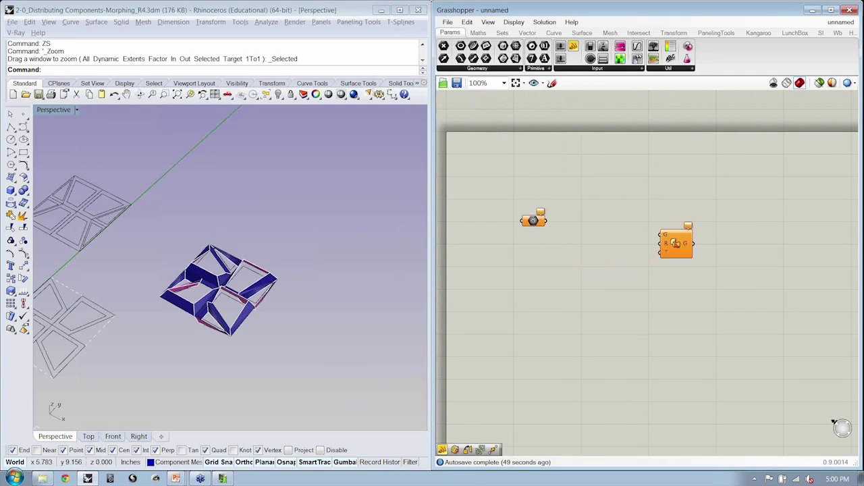
- Set the Geometry parameter to reference the mesh component from the Rhino model
{"action": "left_click", "coordinate": [255, 282]}
{"action": "right_click", "coordinate": [533, 220]}
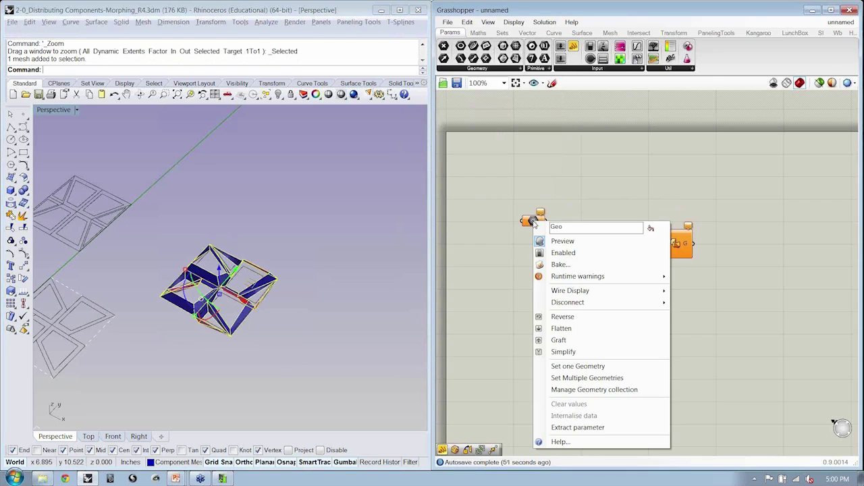
{"action": "left_click", "coordinate": [577, 366]}
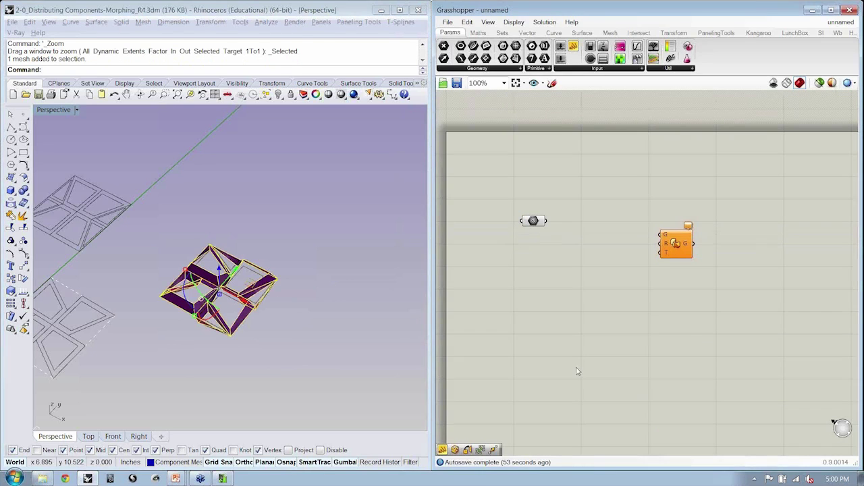
- Group the Geometry parameter and label the group "Input | Component"
{"action": "scroll", "coordinate": [255, 301], "scroll_direction": "up", "scroll_amount": 6}
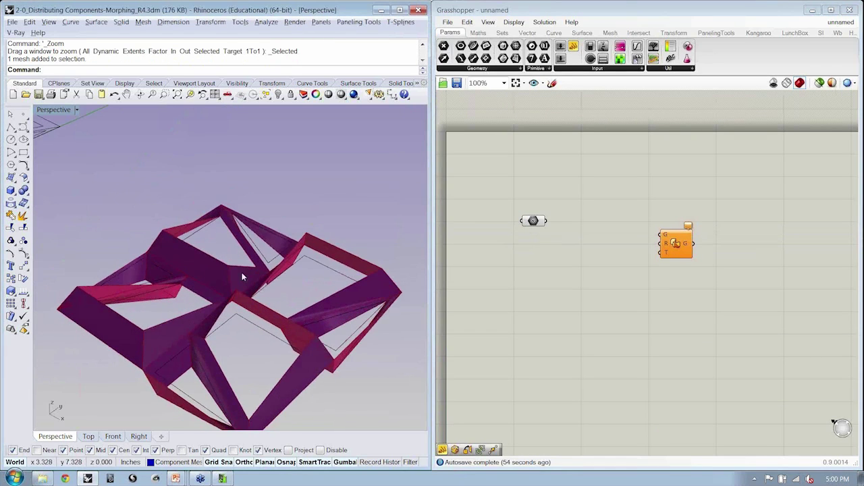
{"action": "left_click", "coordinate": [540, 228]}
{"action": "scroll", "coordinate": [534, 223], "scroll_direction": "up", "scroll_amount": 5}
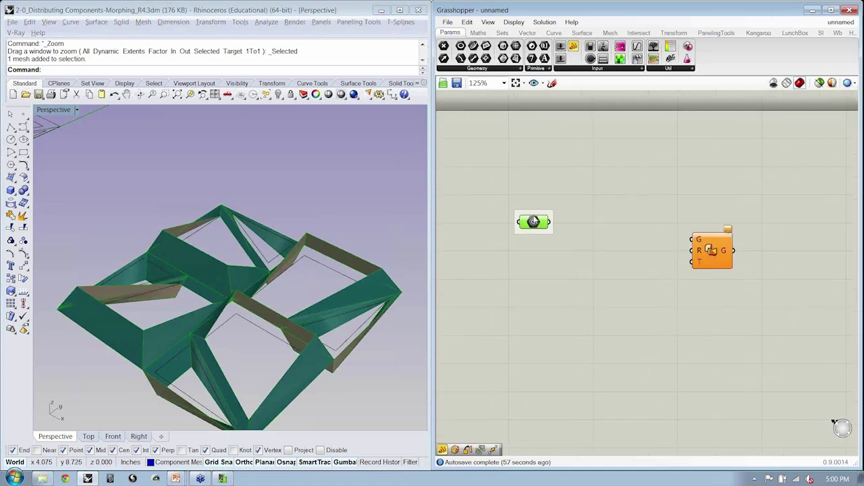
{"action": "key", "text": "ctrl+g"}
{"action": "right_click", "coordinate": [536, 211]}
{"action": "type", "text": "In"}
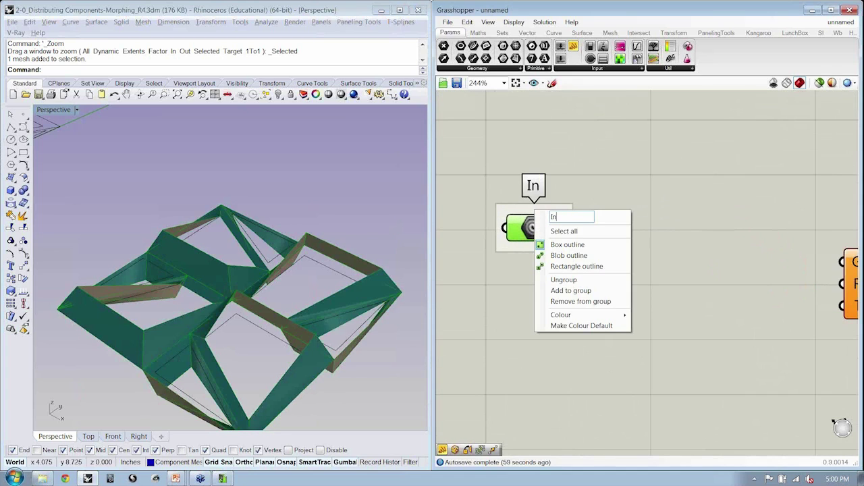
{"action": "type", "text": "put | Component"}
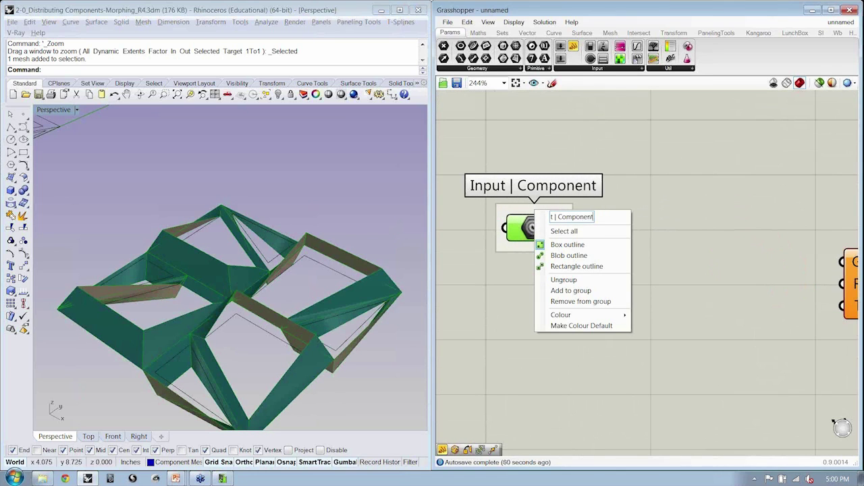
{"action": "left_click", "coordinate": [638, 215]}
- Connect the Geometry parameter to Box Morph's G input and move Box Morph so the wire runs straight
{"action": "scroll", "coordinate": [653, 209], "scroll_direction": "down", "scroll_amount": 1}
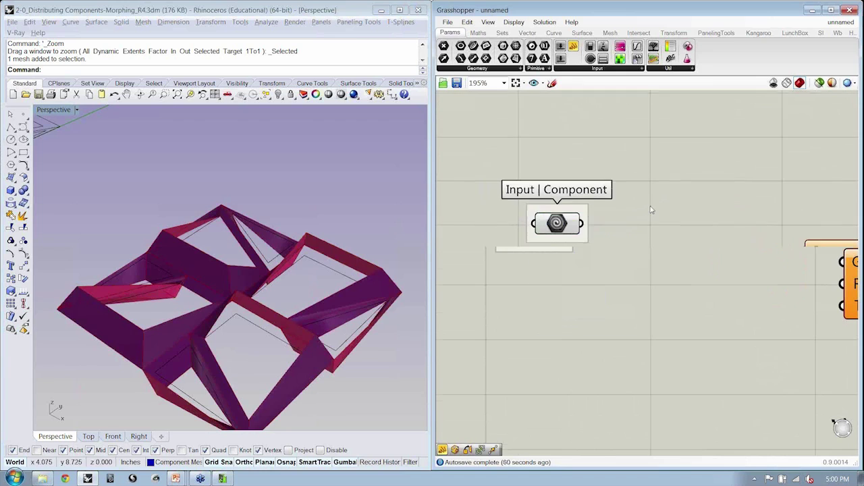
{"action": "right_click_drag", "start_coordinate": [653, 209], "coordinate": [645, 191]}
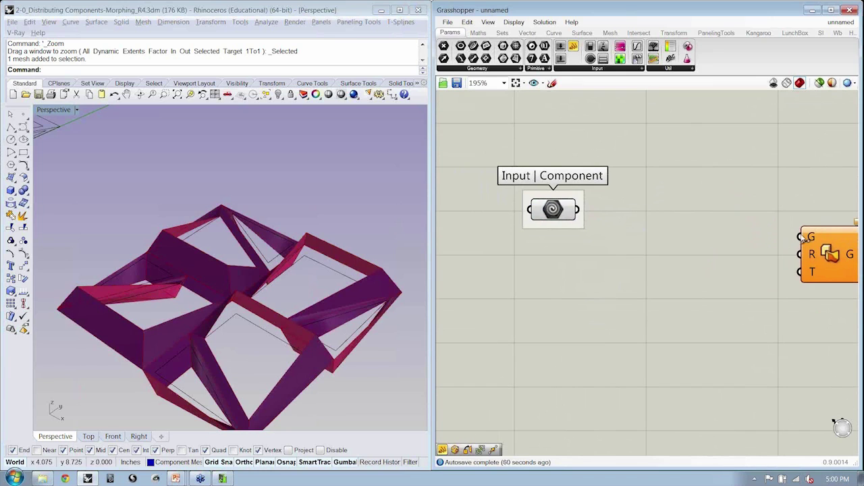
{"action": "left_click_drag", "start_coordinate": [804, 238], "coordinate": [580, 209]}
{"action": "right_click_drag", "start_coordinate": [840, 263], "coordinate": [768, 252]}
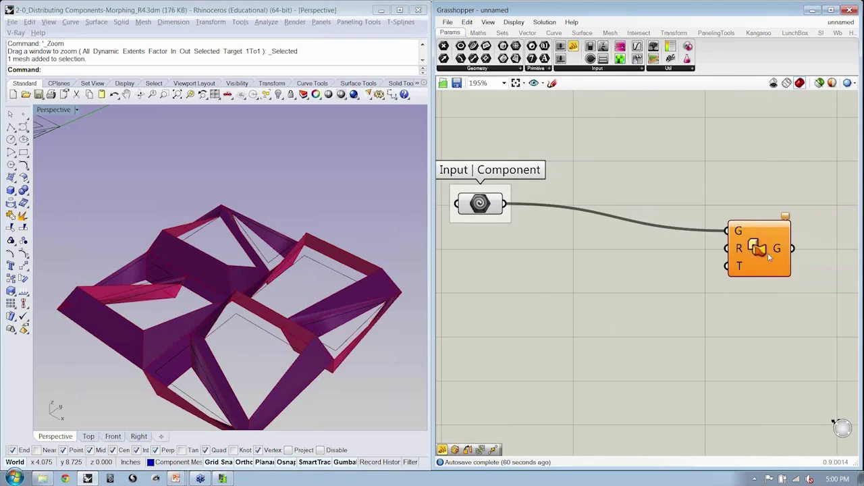
{"action": "left_click_drag", "start_coordinate": [768, 252], "coordinate": [792, 225]}
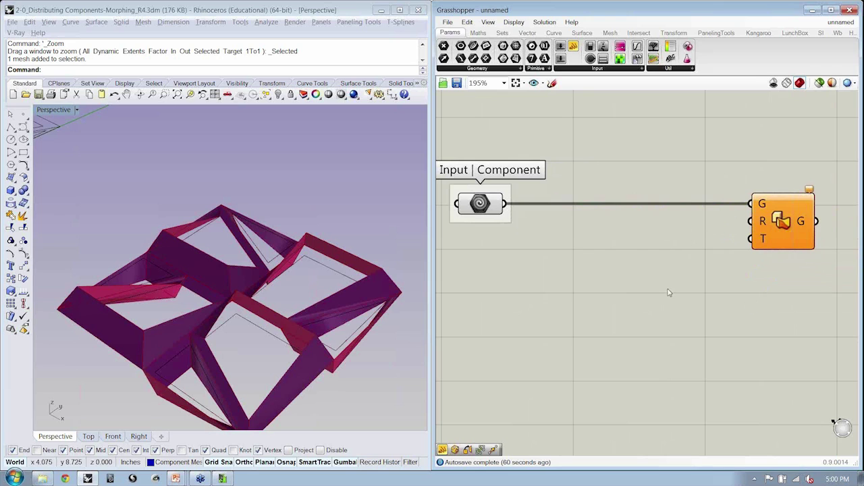
- Place a Bounding Box component below the wire between the Geometry parameter and Box Morph
{"action": "right_click_drag", "start_coordinate": [669, 293], "coordinate": [678, 290]}
{"action": "left_click", "coordinate": [582, 33]}
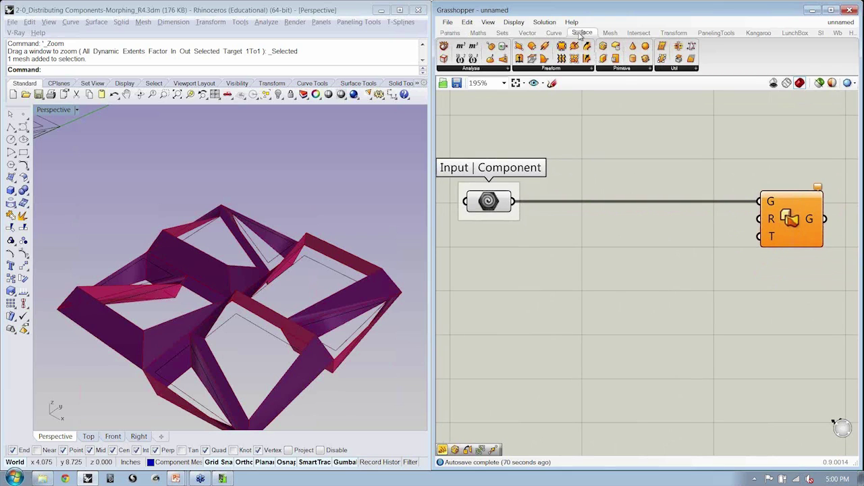
{"action": "left_click", "coordinate": [623, 68]}
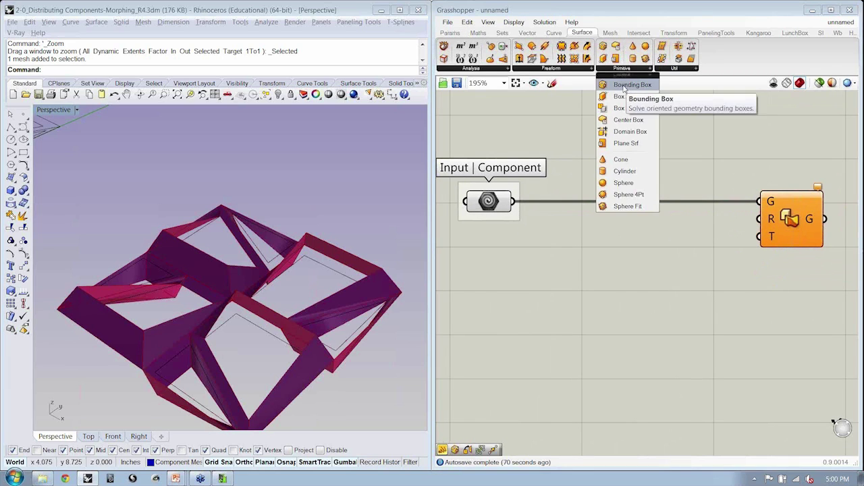
{"action": "left_click_drag", "start_coordinate": [638, 89], "coordinate": [654, 295]}
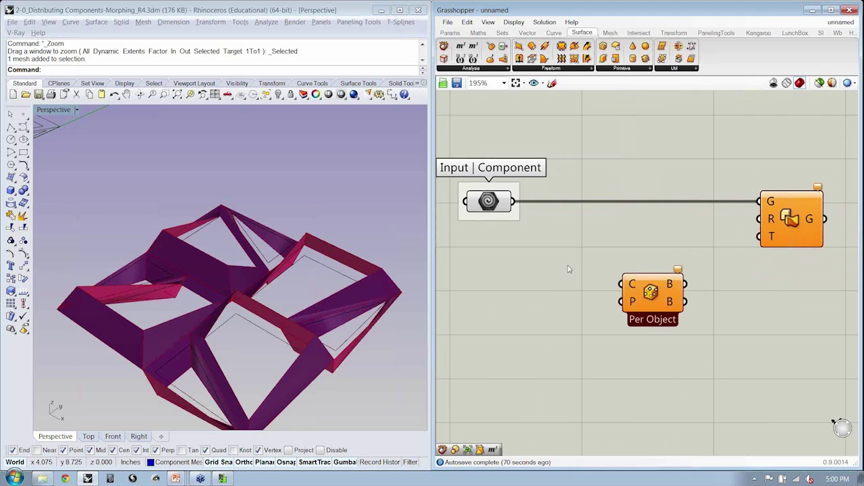
{"action": "left_click", "coordinate": [678, 33]}
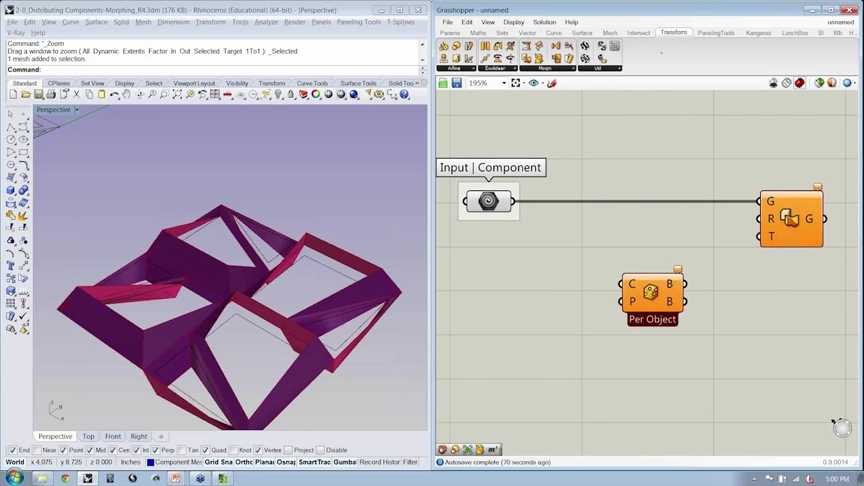
- Place a transform Group component between the Geometry parameter and Bounding Box, aligned in a row with Bounding Box
{"action": "left_click", "coordinate": [583, 69]}
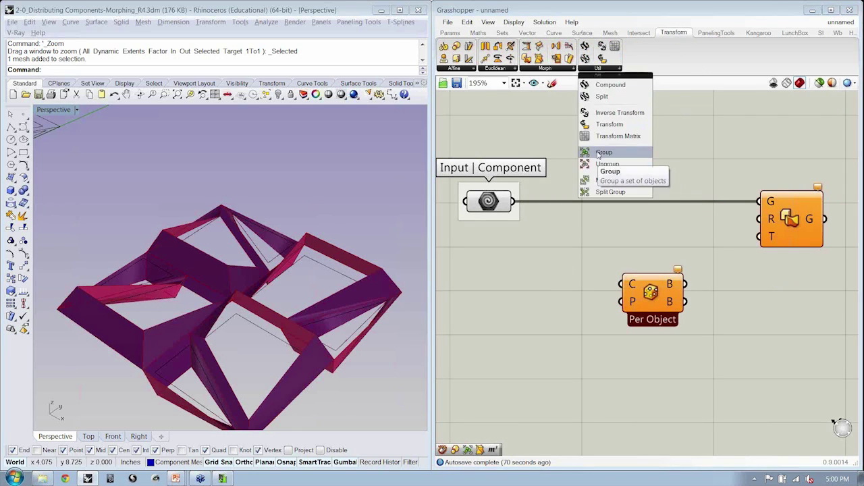
{"action": "left_click", "coordinate": [598, 155]}
{"action": "left_click", "coordinate": [579, 244]}
{"action": "right_click_drag", "start_coordinate": [598, 265], "coordinate": [543, 253]}
{"action": "left_click_drag", "start_coordinate": [613, 286], "coordinate": [676, 285]}
{"action": "left_click", "coordinate": [538, 251]}
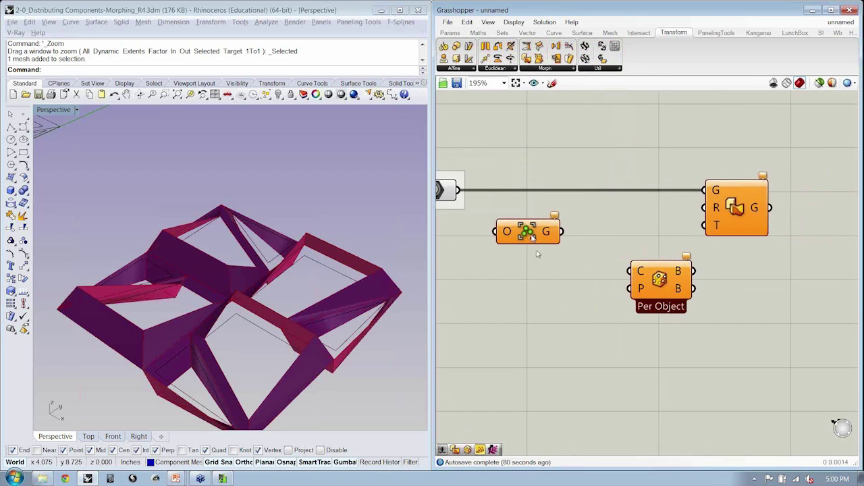
{"action": "left_click_drag", "start_coordinate": [531, 235], "coordinate": [540, 274]}
- Connect the Geometry parameter to the Group component's O input and turn off the Geometry parameter's preview
{"action": "left_click", "coordinate": [512, 240]}
{"action": "right_click_drag", "start_coordinate": [507, 237], "coordinate": [577, 238]}
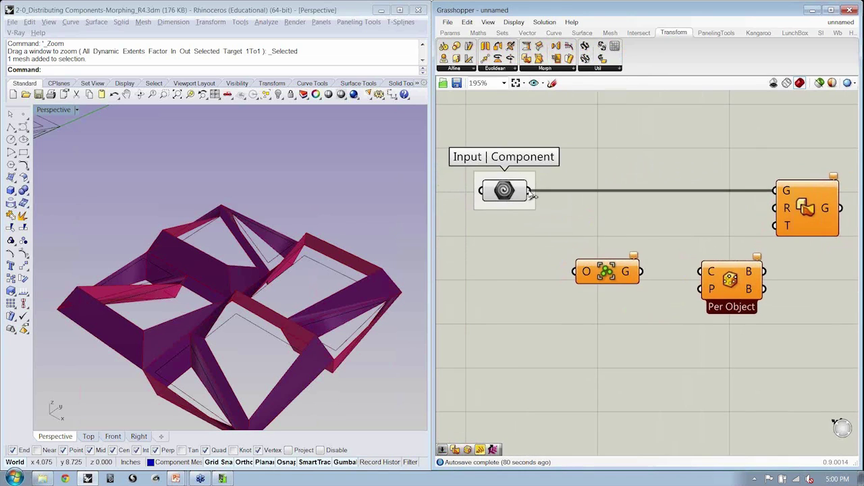
{"action": "left_click_drag", "start_coordinate": [531, 192], "coordinate": [575, 271]}
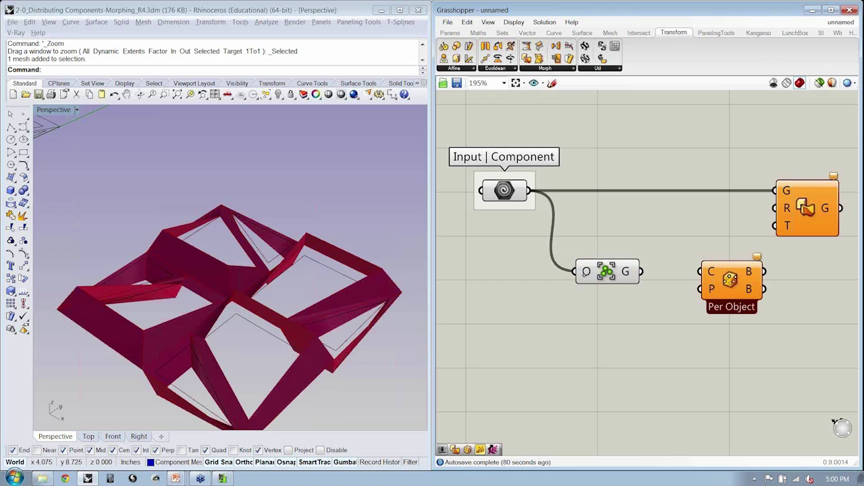
{"action": "left_click", "coordinate": [515, 193]}
{"action": "key", "text": "ctrl+q"}
{"action": "left_click", "coordinate": [566, 234]}
- Enclose the Group component in a canvas group labelled "Group Components"
{"action": "left_click", "coordinate": [606, 276]}
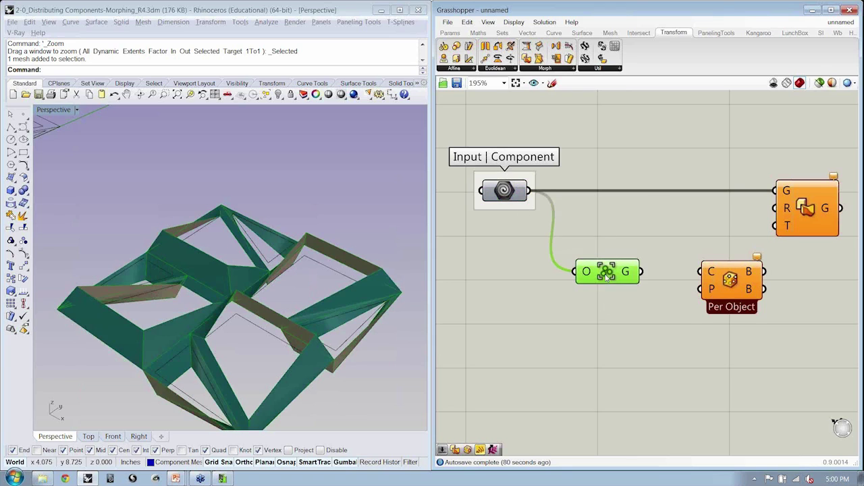
{"action": "right_click", "coordinate": [608, 256]}
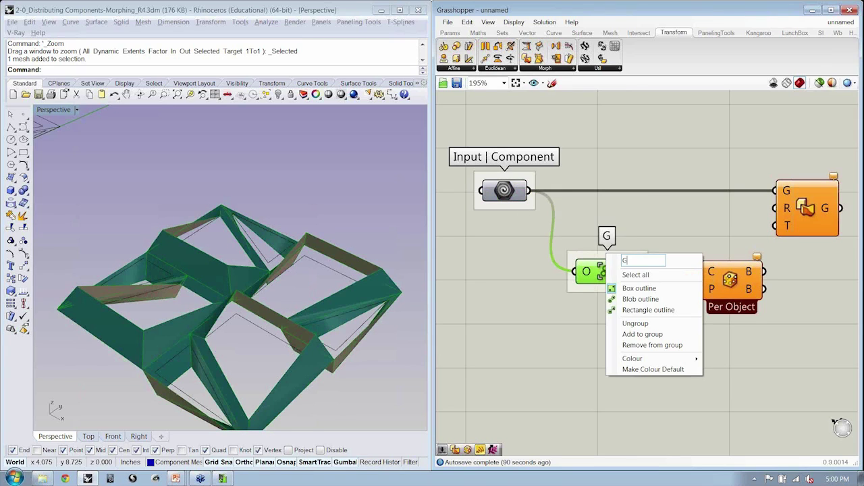
{"action": "type", "text": "roup Component"}
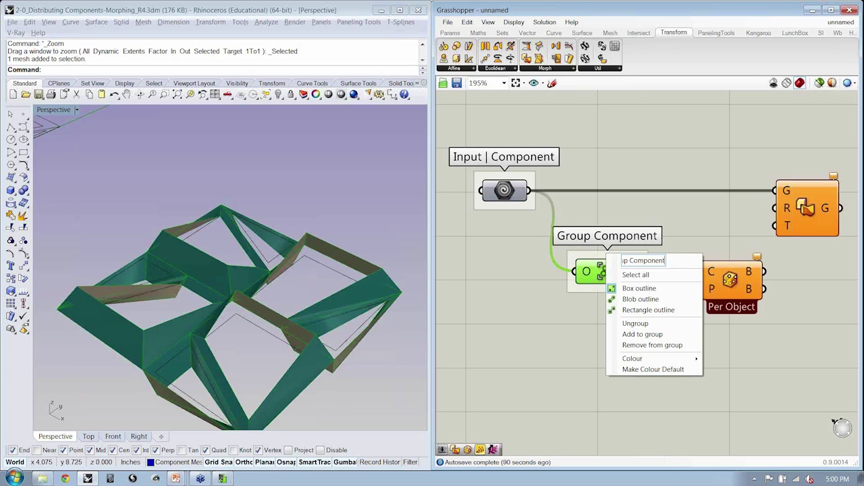
{"action": "type", "text": "s"}
{"action": "key", "text": "Return"}
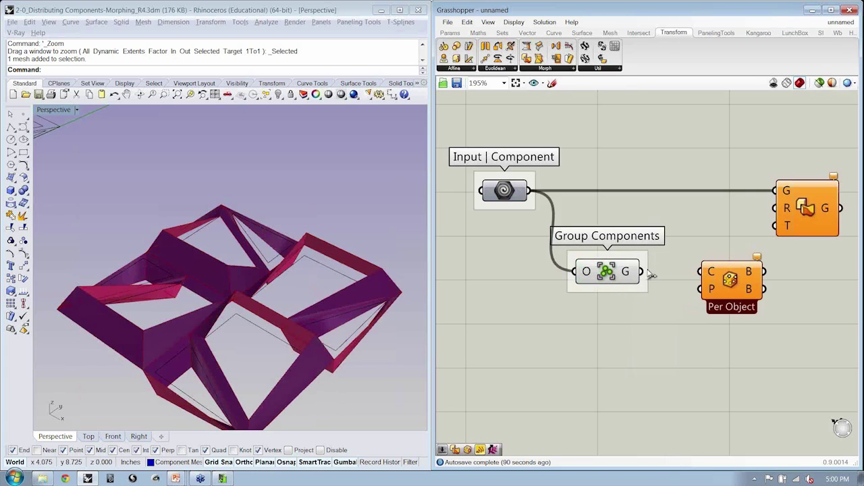
- Connect the Group output to Bounding Box's C input and group Bounding Box under the label "Create Reference Box (Bounding Box)"
{"action": "left_click_drag", "start_coordinate": [642, 271], "coordinate": [701, 271]}
{"action": "left_click", "coordinate": [739, 290]}
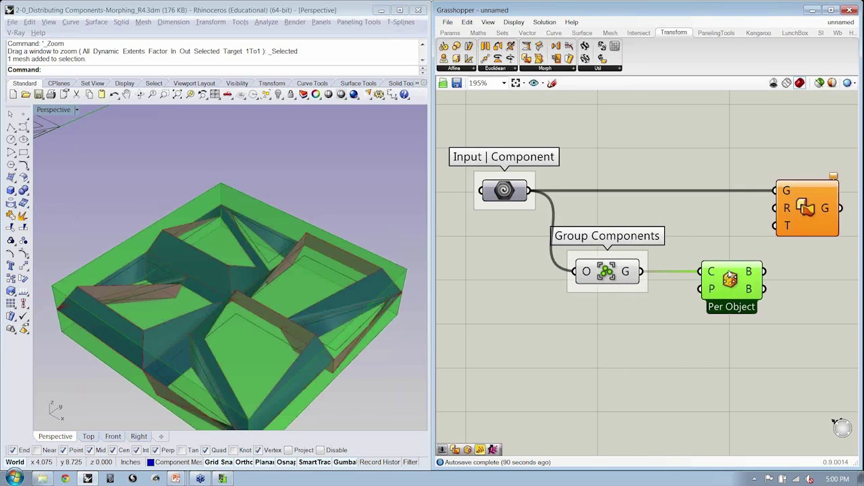
{"action": "key", "text": "ctrl+g"}
{"action": "right_click", "coordinate": [746, 259]}
{"action": "type", "text": "Crea"}
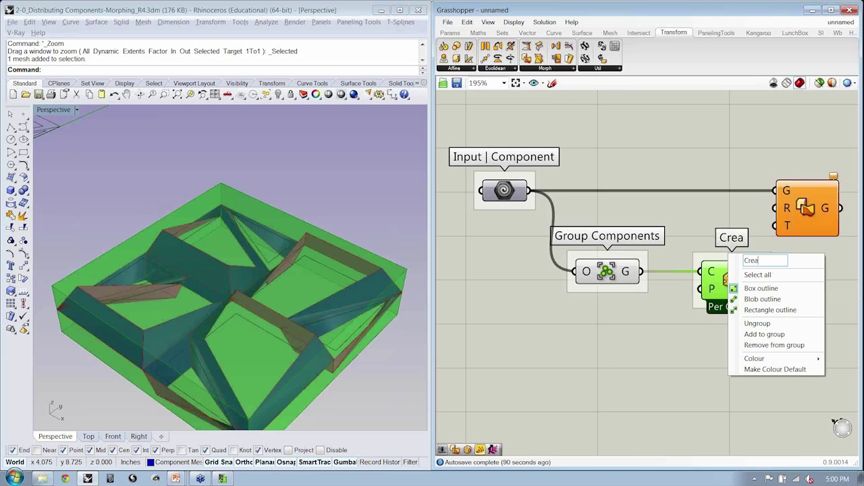
{"action": "type", "text": "te Ref"}
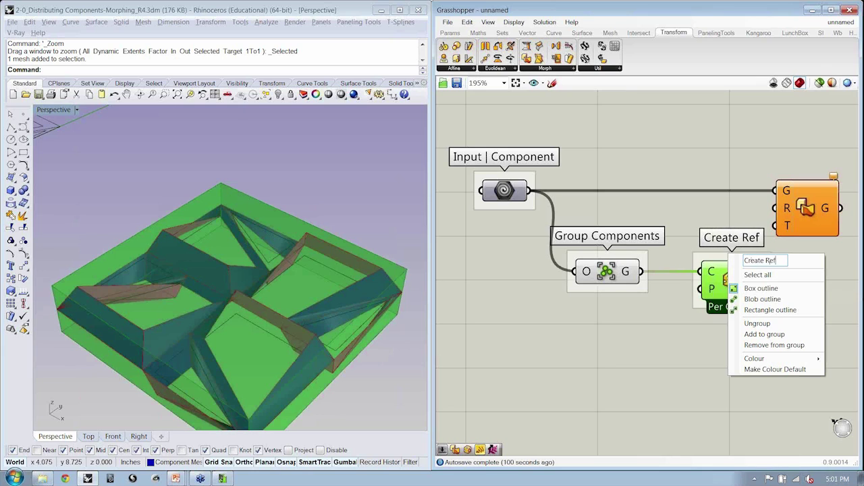
{"action": "type", "text": "erence"}
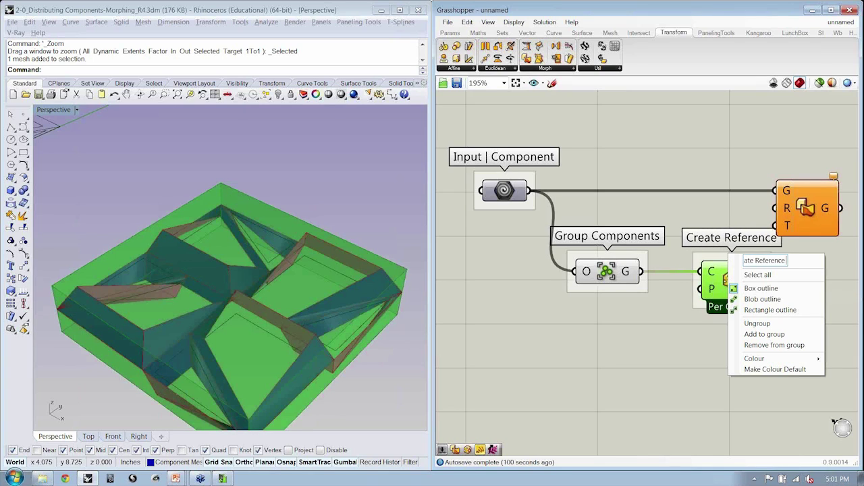
{"action": "type", "text": " Box (Bounding Box)"}
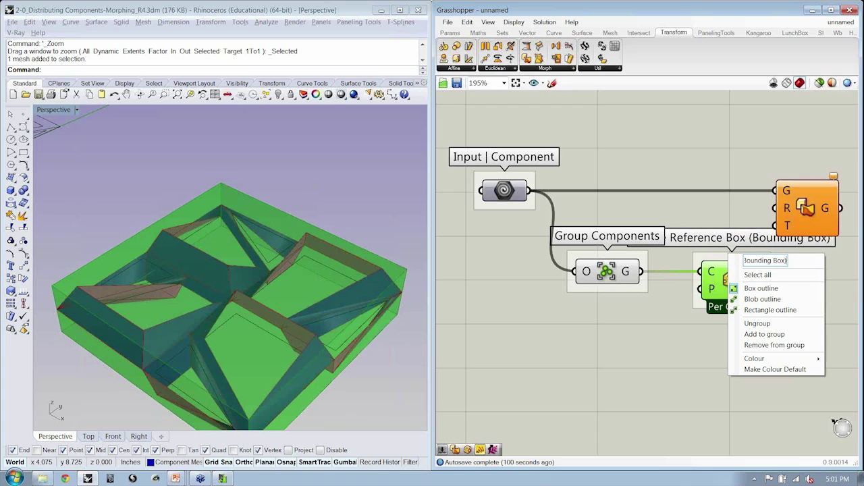
{"action": "left_click", "coordinate": [565, 372]}
- Space Box Morph and Bounding Box further along the canvas and connect Bounding Box's first B output to Box Morph's R input
{"action": "scroll", "coordinate": [655, 357], "scroll_direction": "down", "scroll_amount": 2}
{"action": "right_click_drag", "start_coordinate": [798, 265], "coordinate": [581, 274]}
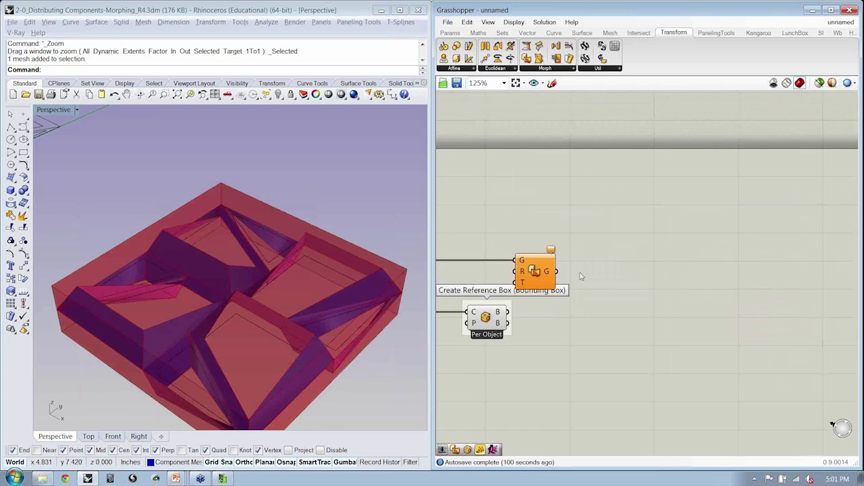
{"action": "left_click_drag", "start_coordinate": [541, 279], "coordinate": [662, 279]}
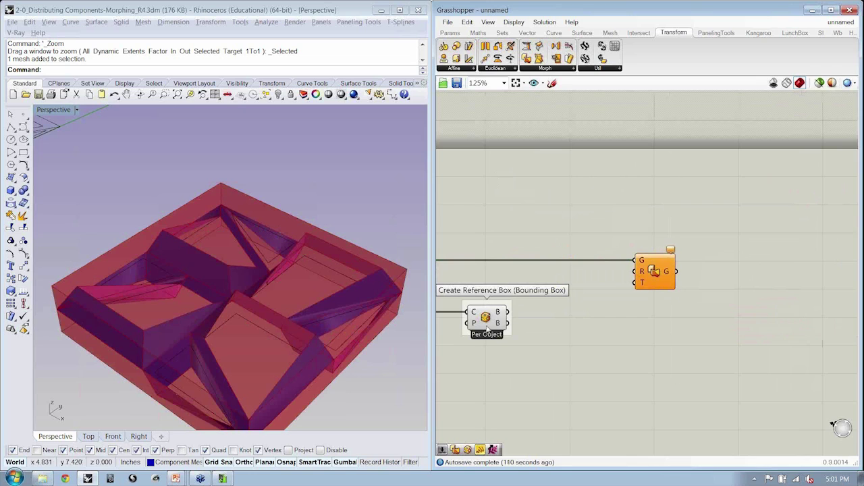
{"action": "left_click_drag", "start_coordinate": [489, 324], "coordinate": [534, 324]}
{"action": "left_click", "coordinate": [606, 343]}
{"action": "right_click_drag", "start_coordinate": [607, 344], "coordinate": [708, 314]}
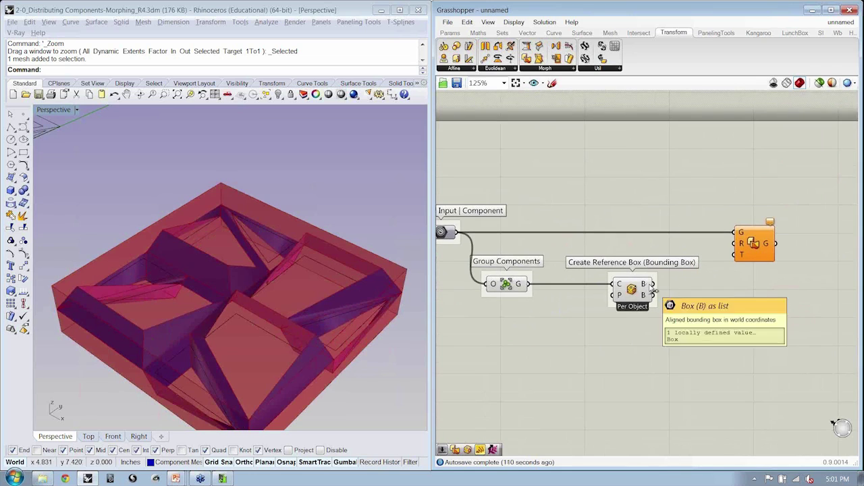
{"action": "left_click_drag", "start_coordinate": [653, 285], "coordinate": [734, 243]}
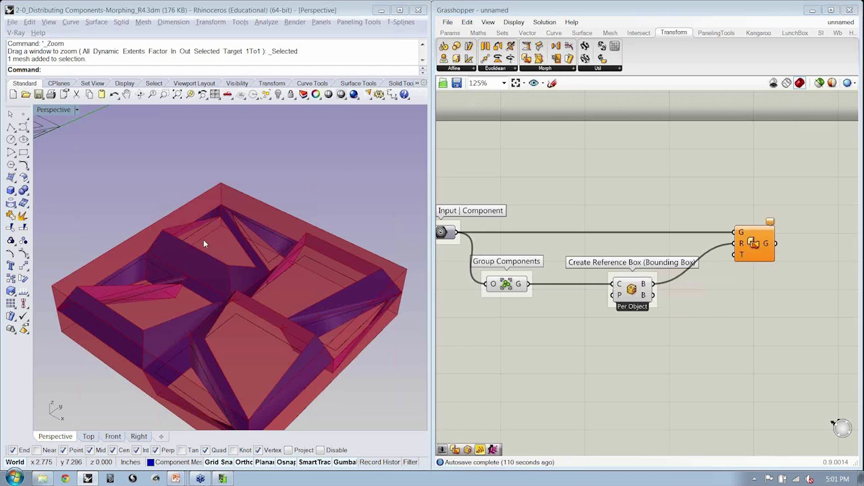
- Copy the first two blue curves in the Rhino model to an empty area farther along the green axis
{"action": "scroll", "coordinate": [204, 239], "scroll_direction": "down", "scroll_amount": 5}
{"action": "right_click_drag", "start_coordinate": [308, 350], "coordinate": [295, 334], "text": "shift"}
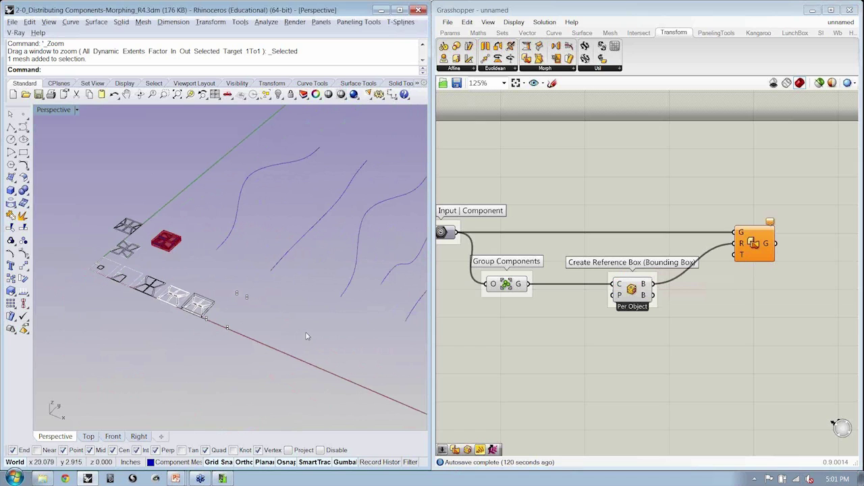
{"action": "right_click_drag", "start_coordinate": [751, 345], "coordinate": [734, 346]}
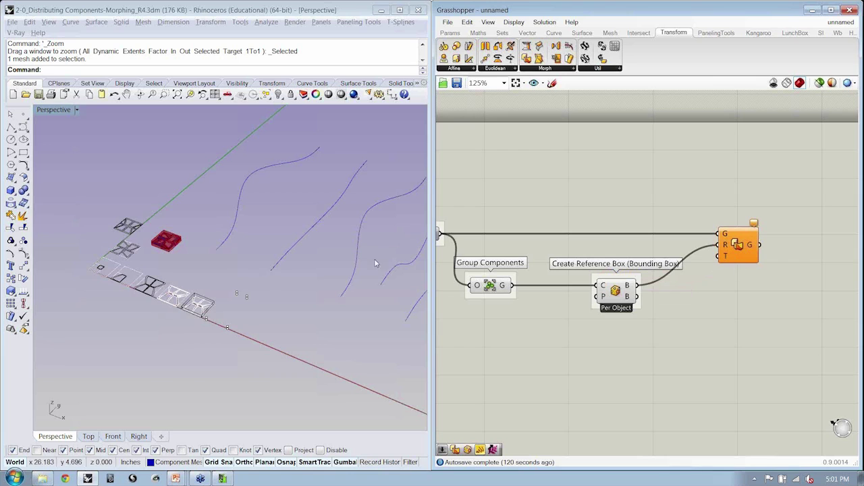
{"action": "right_click_drag", "start_coordinate": [314, 257], "coordinate": [227, 278], "text": "shift"}
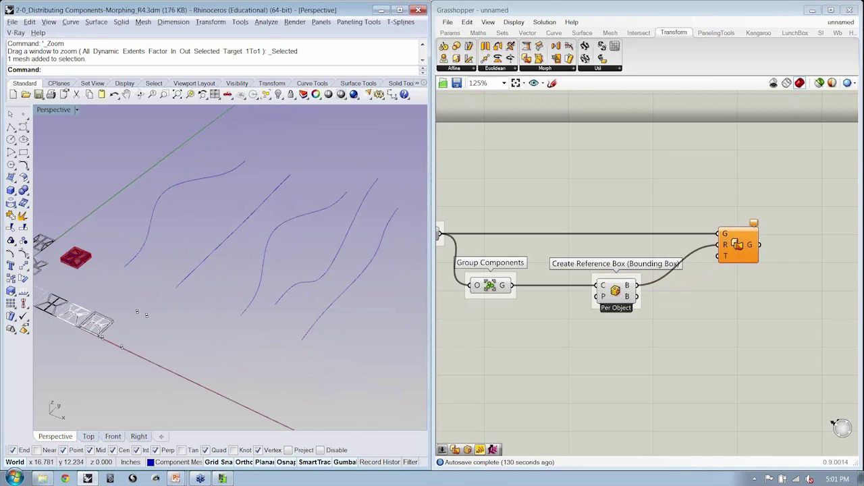
{"action": "left_click", "coordinate": [172, 189]}
{"action": "left_click", "coordinate": [233, 232], "text": "shift"}
{"action": "right_click_drag", "start_coordinate": [221, 270], "coordinate": [170, 363], "text": "shift"}
{"action": "scroll", "coordinate": [234, 272], "scroll_direction": "down", "scroll_amount": 3}
{"action": "left_click_drag", "start_coordinate": [179, 319], "coordinate": [256, 239]}
{"action": "scroll", "coordinate": [256, 238], "scroll_direction": "up", "scroll_amount": 5}
{"action": "left_click", "coordinate": [310, 197]}
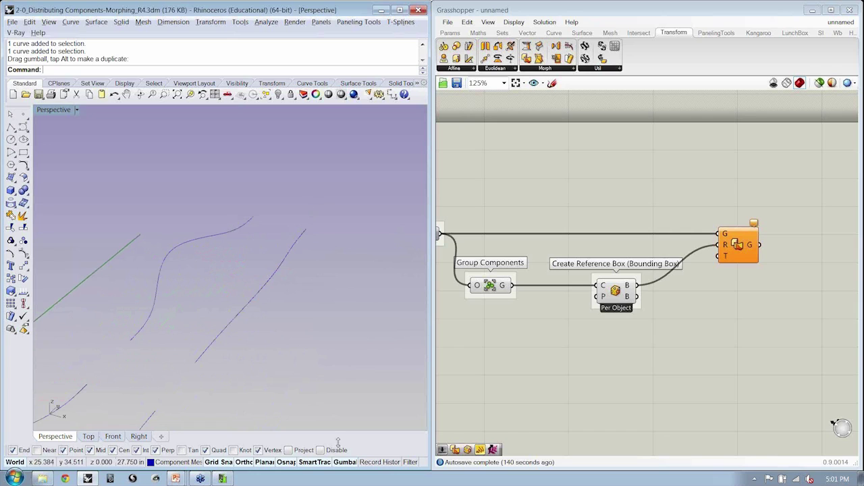
- Minimize Grasshopper, maximize Rhino and turn on Record History
{"action": "left_click", "coordinate": [813, 11]}
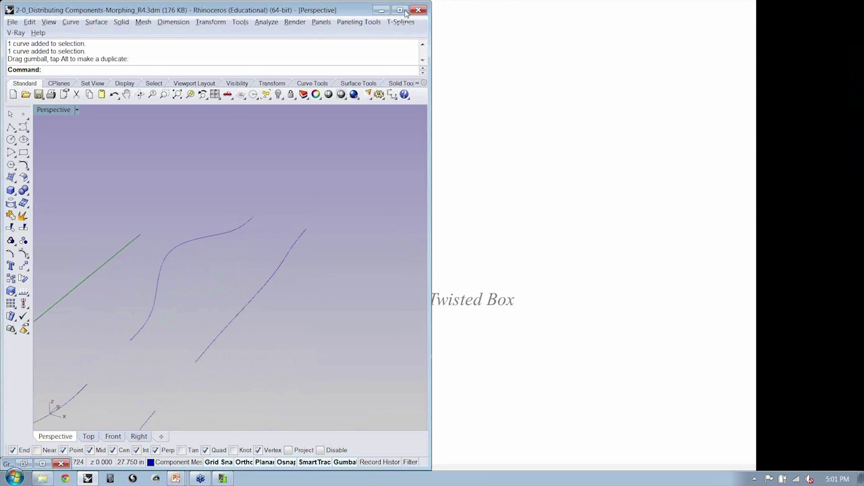
{"action": "left_click", "coordinate": [399, 11]}
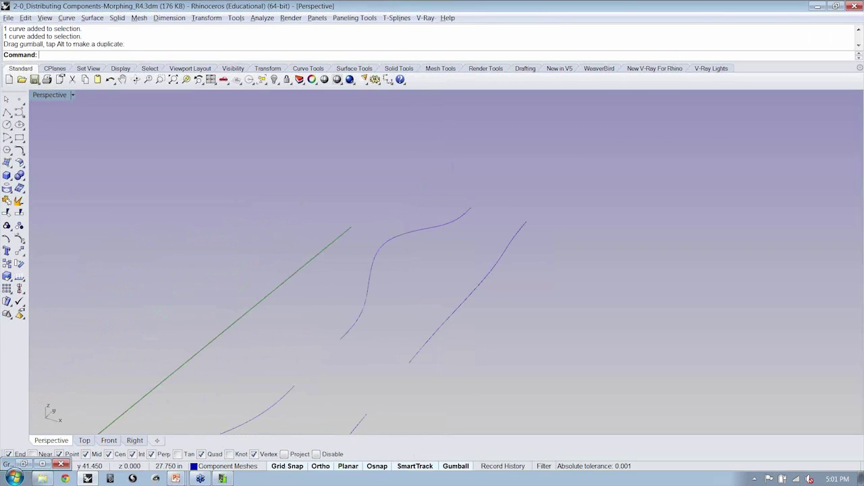
{"action": "left_click", "coordinate": [501, 467]}
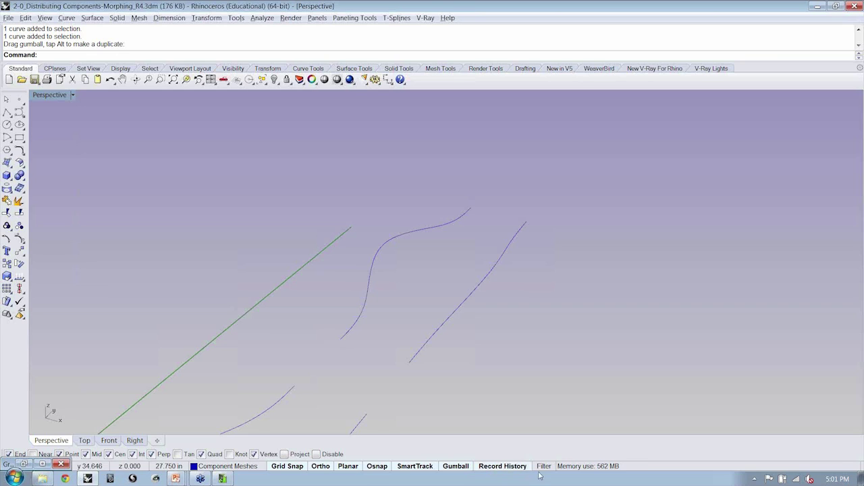
- Loft the two copied curves into a surface with the Straight sections style, keeping their directions aligned and without simplification
{"action": "left_click", "coordinate": [92, 18]}
{"action": "left_click", "coordinate": [101, 40]}
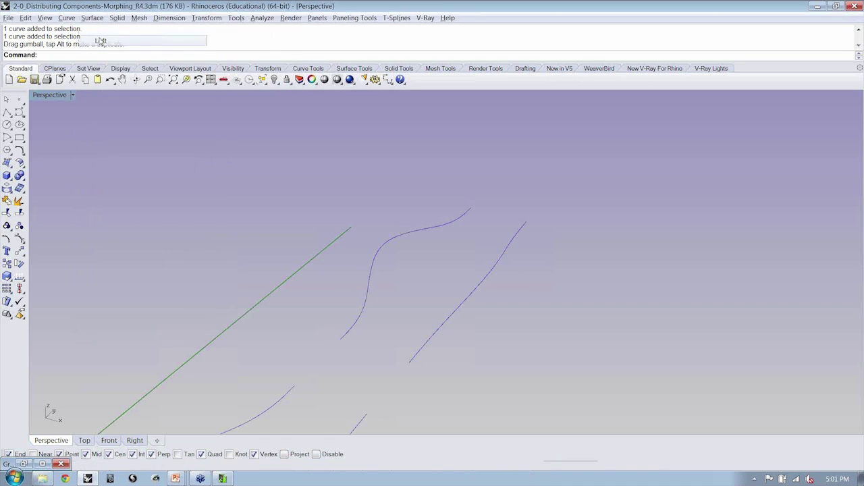
{"action": "left_click", "coordinate": [408, 233]}
{"action": "left_click", "coordinate": [498, 272]}
{"action": "key", "text": "Return"}
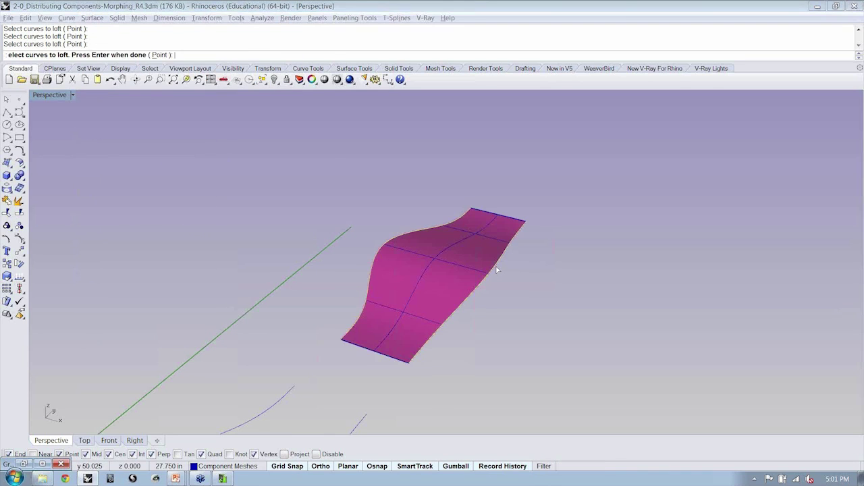
{"action": "left_click", "coordinate": [233, 125]}
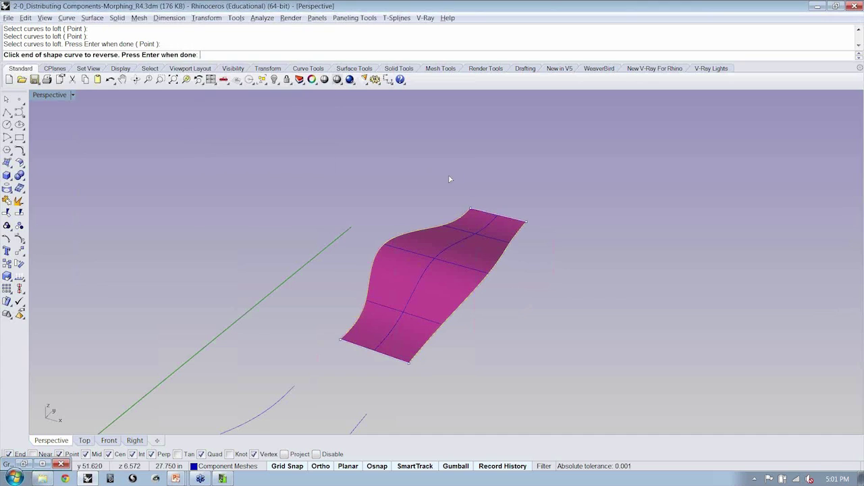
{"action": "left_click", "coordinate": [526, 222]}
{"action": "left_click", "coordinate": [526, 228]}
{"action": "key", "text": "Return"}
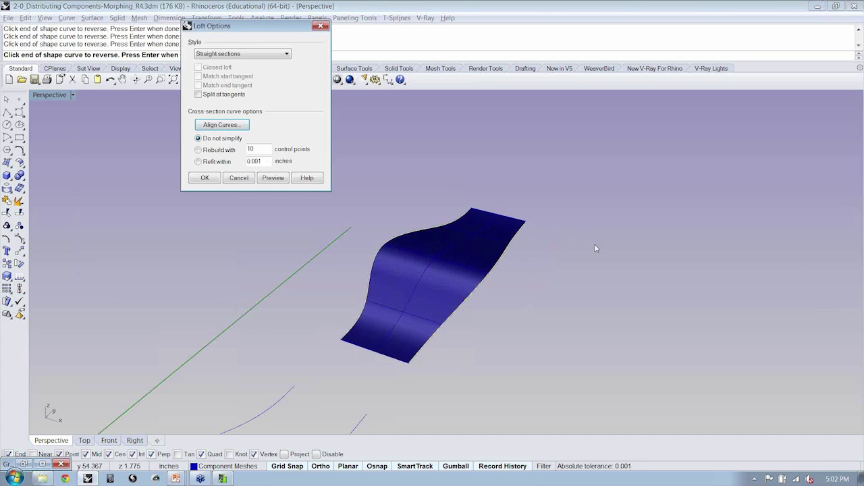
{"action": "left_click", "coordinate": [211, 177]}
{"action": "scroll", "coordinate": [469, 284], "scroll_direction": "up", "scroll_amount": 2}
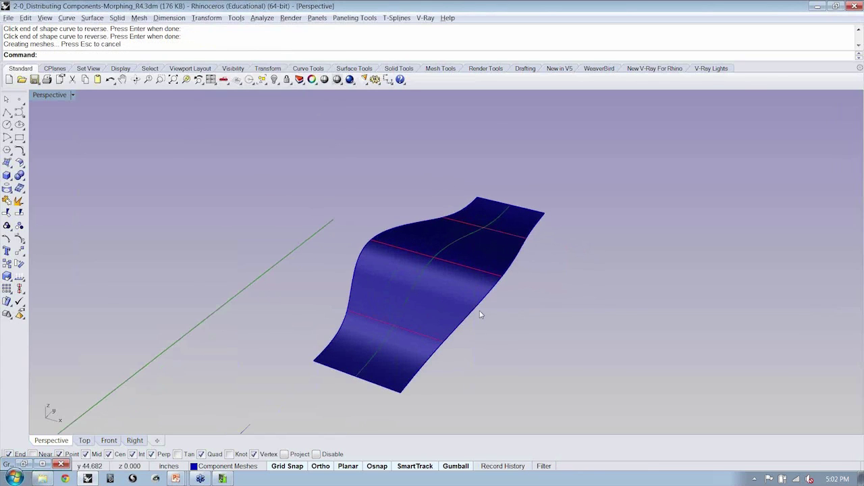
- Shift one boundary curve of the lofted surface slightly so the surface updates through its history
{"action": "left_click", "coordinate": [478, 309]}
{"action": "left_click", "coordinate": [478, 309]}
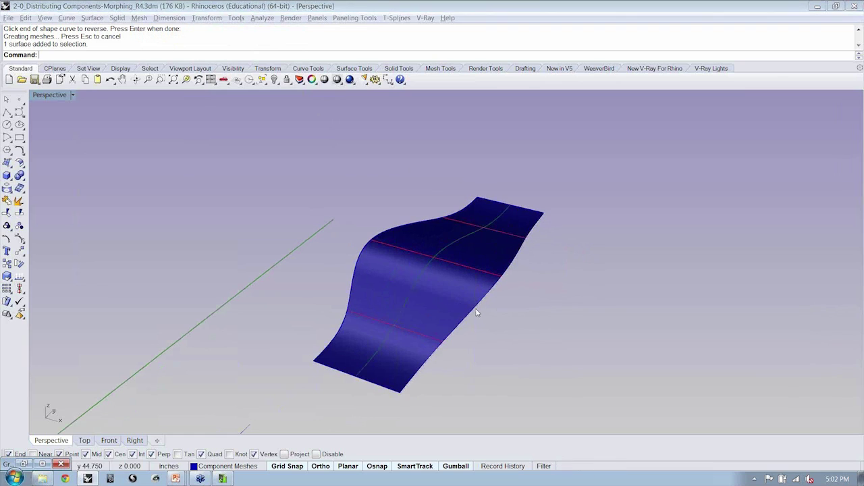
{"action": "left_click", "coordinate": [539, 270]}
{"action": "mouse_move", "coordinate": [527, 283]}
{"action": "left_mouse_down"}
{"action": "mouse_move", "coordinate": [570, 295]}
{"action": "mouse_move", "coordinate": [539, 288]}
{"action": "left_mouse_up"}
{"action": "left_click", "coordinate": [558, 304]}
{"action": "right_click_drag", "start_coordinate": [559, 304], "coordinate": [497, 276], "text": "shift"}
- Restore the Grasshopper window and return Rhino to half the screen beside it, with the lofted surface in view
{"action": "left_click", "coordinate": [25, 464]}
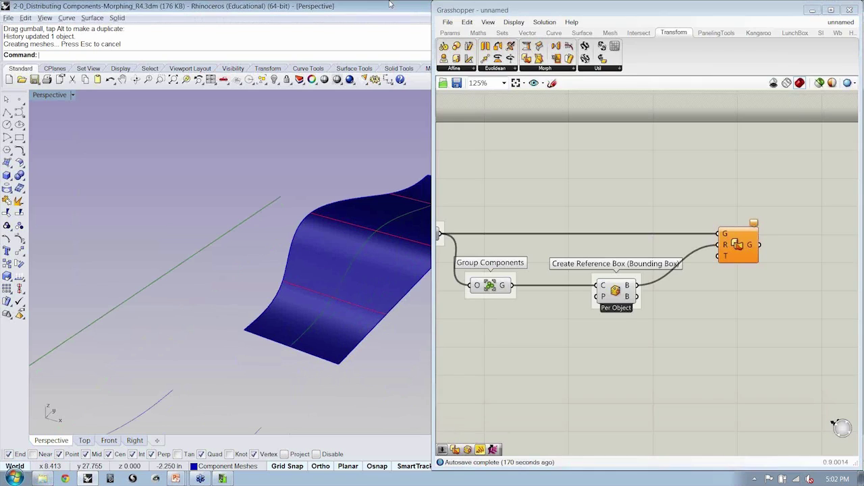
{"action": "double_click", "coordinate": [389, 3]}
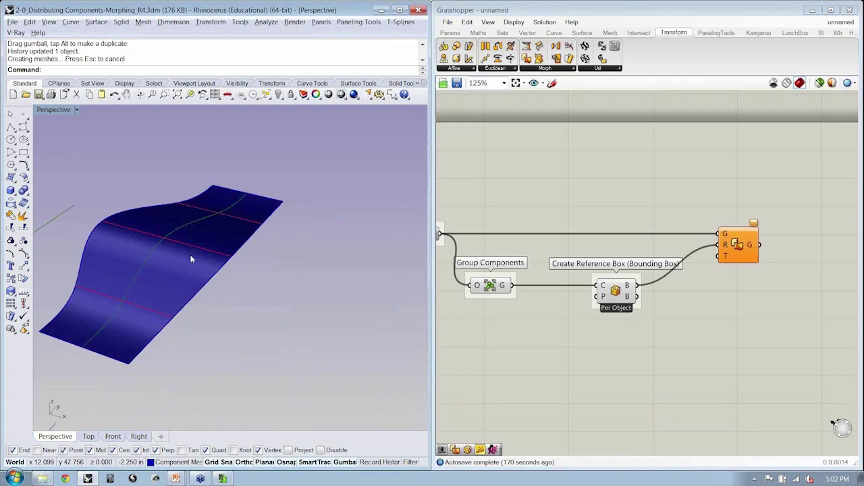
{"action": "right_click_drag", "start_coordinate": [190, 257], "coordinate": [245, 261], "text": "shift"}
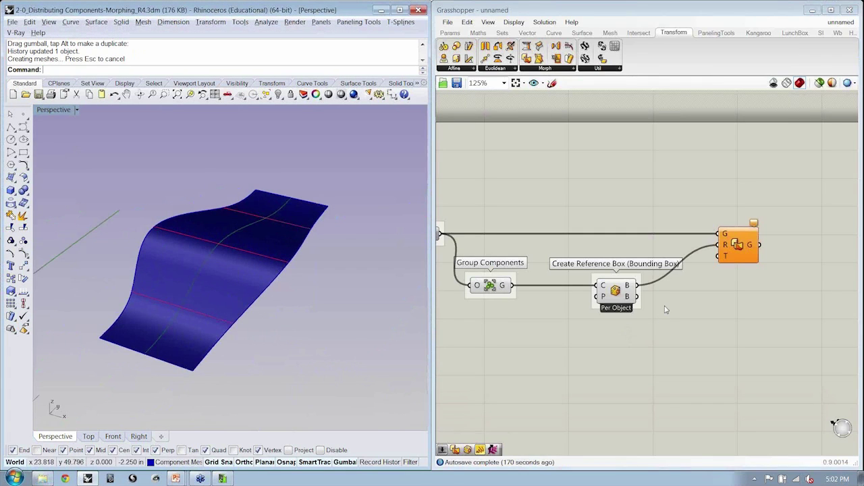
- Place a Surface parameter on the canvas below the Input | Component and Group Components nodes
{"action": "right_click_drag", "start_coordinate": [605, 316], "coordinate": [667, 294]}
{"action": "right_click_drag", "start_coordinate": [649, 356], "coordinate": [649, 333]}
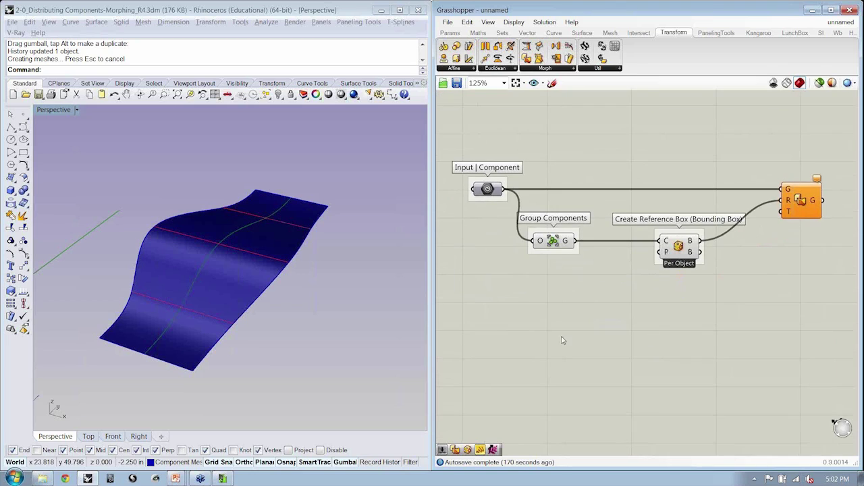
{"action": "left_click", "coordinate": [451, 33]}
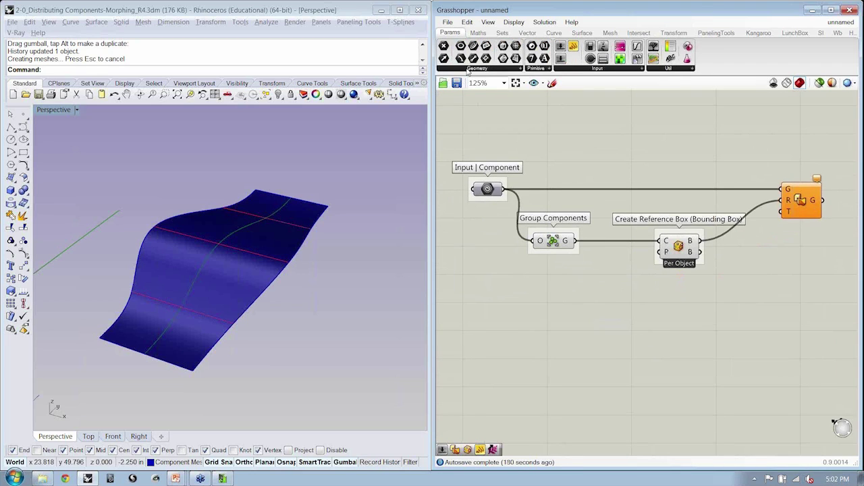
{"action": "left_click", "coordinate": [468, 70]}
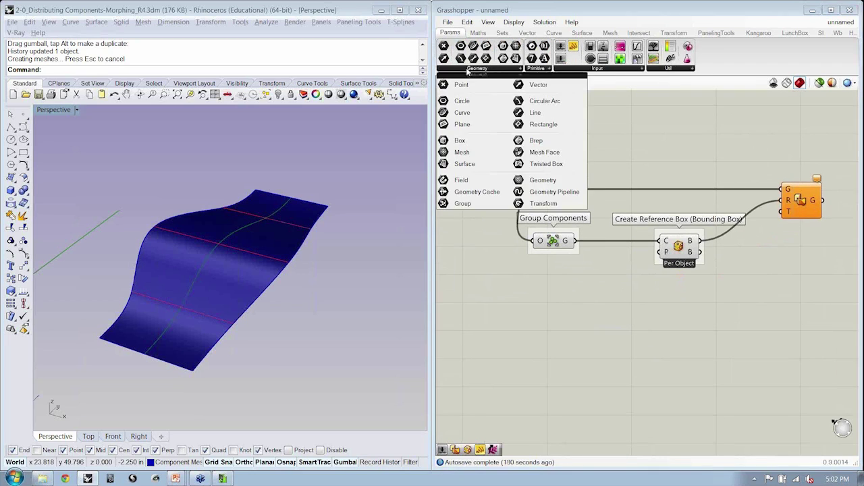
{"action": "left_click", "coordinate": [465, 164]}
{"action": "left_click", "coordinate": [491, 332]}
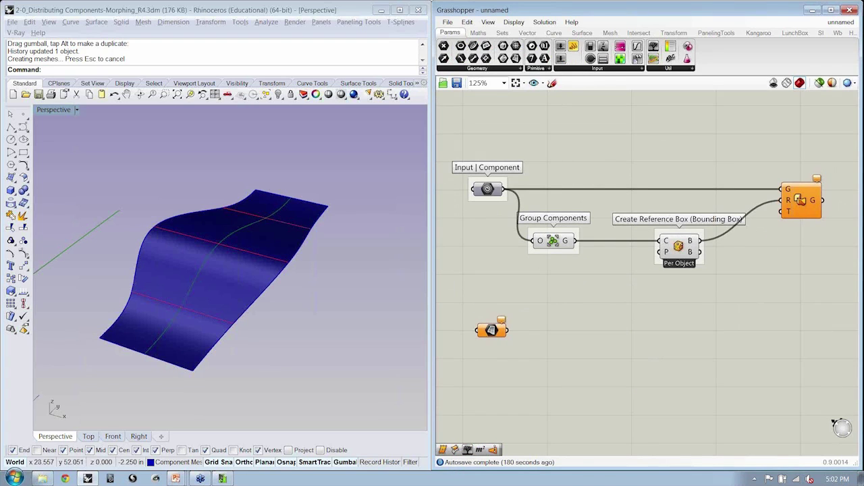
- Reference the lofted Rhino surface in the Surface parameter and hide the original surface in Rhino
{"action": "left_click", "coordinate": [222, 258]}
{"action": "right_click", "coordinate": [491, 332]}
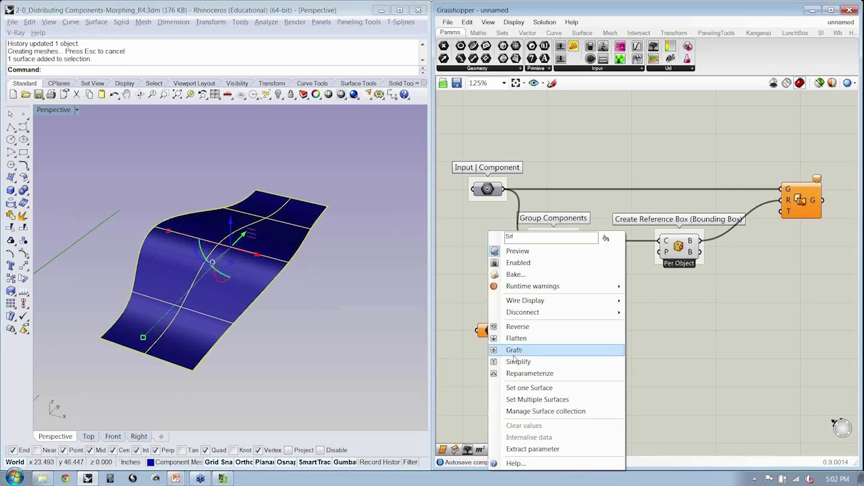
{"action": "left_click", "coordinate": [540, 388]}
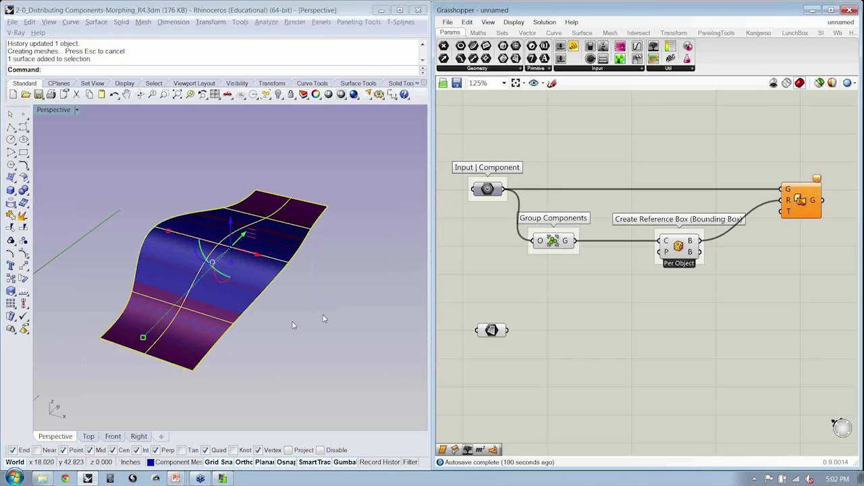
{"action": "right_click_drag", "start_coordinate": [295, 326], "coordinate": [285, 335]}
{"action": "key", "text": "ctrl+h"}
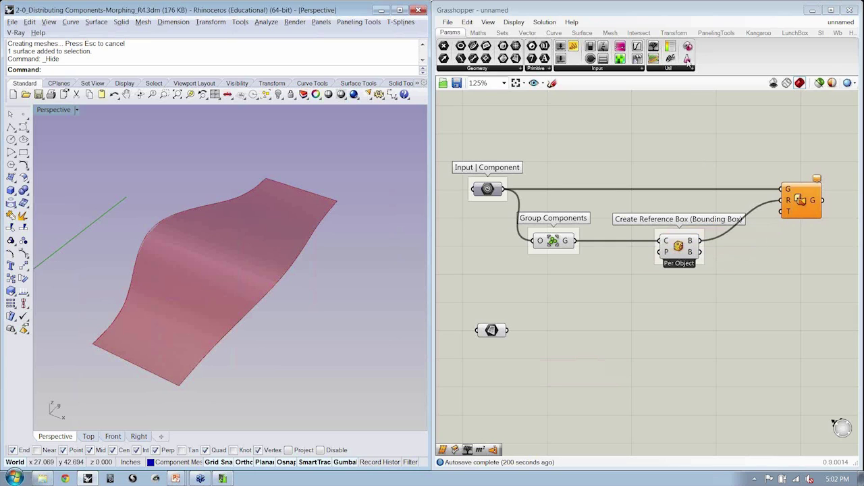
- Add a Surface Box component beside the Surface parameter, below the bounding box node
{"action": "left_click", "coordinate": [674, 34]}
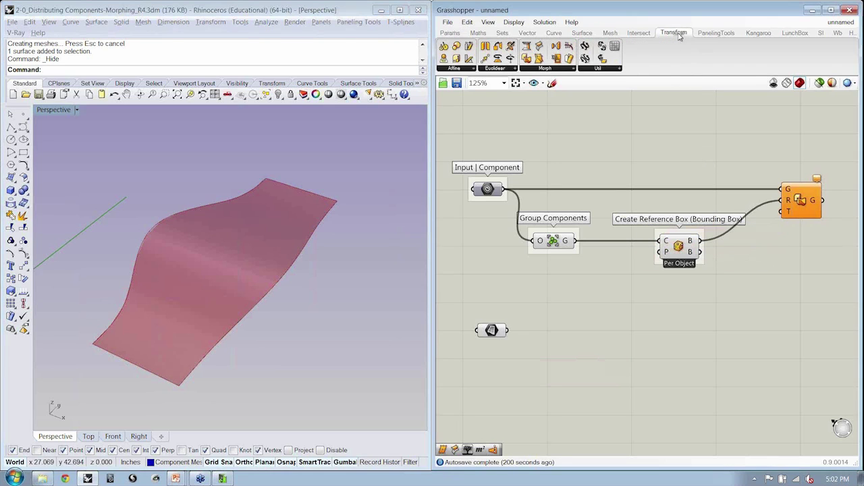
{"action": "left_click", "coordinate": [571, 69]}
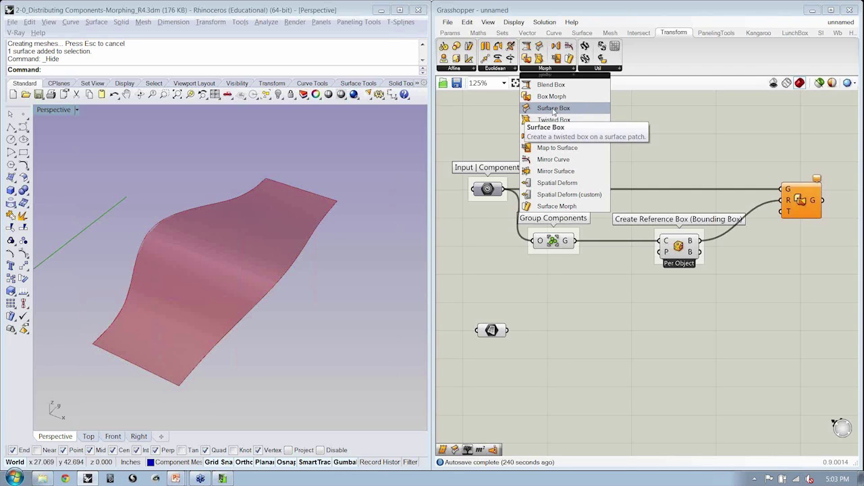
{"action": "left_click_drag", "start_coordinate": [553, 110], "coordinate": [635, 343]}
{"action": "left_click", "coordinate": [609, 354]}
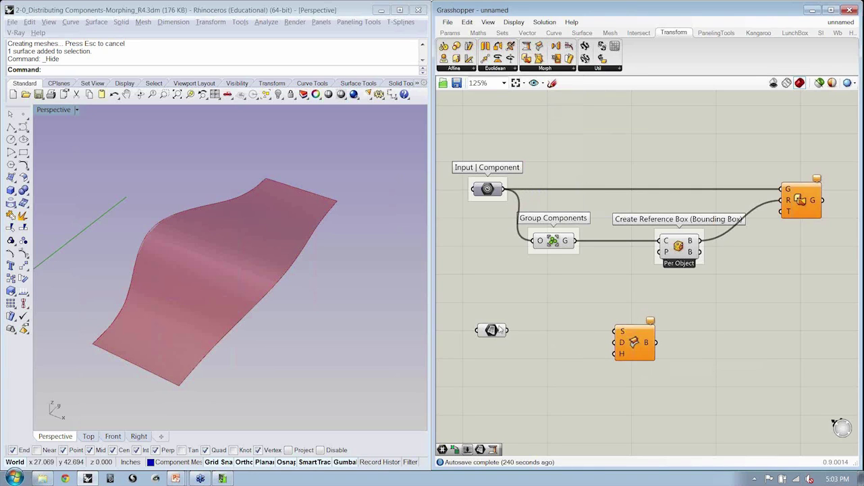
{"action": "mouse_move", "coordinate": [497, 332]}
{"action": "scroll", "coordinate": [690, 293], "scroll_direction": "up", "scroll_amount": 5}
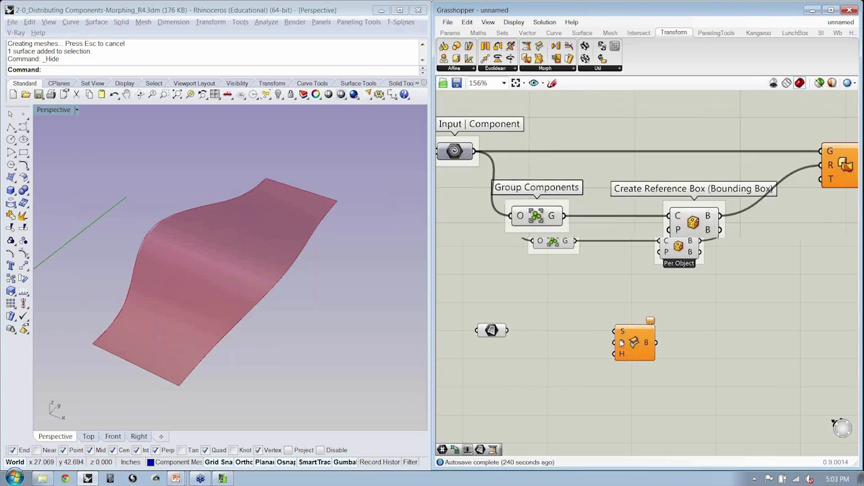
{"action": "right_click_drag", "start_coordinate": [716, 289], "coordinate": [682, 183]}
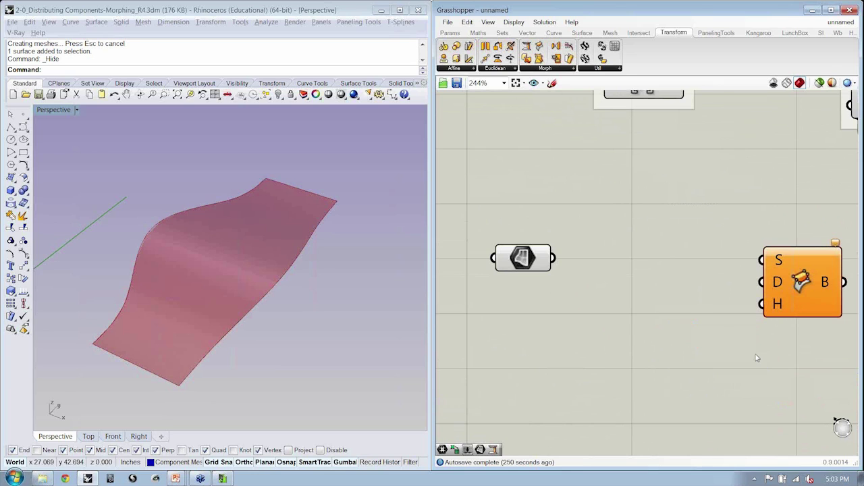
{"action": "scroll", "coordinate": [757, 354], "scroll_direction": "down", "scroll_amount": 2}
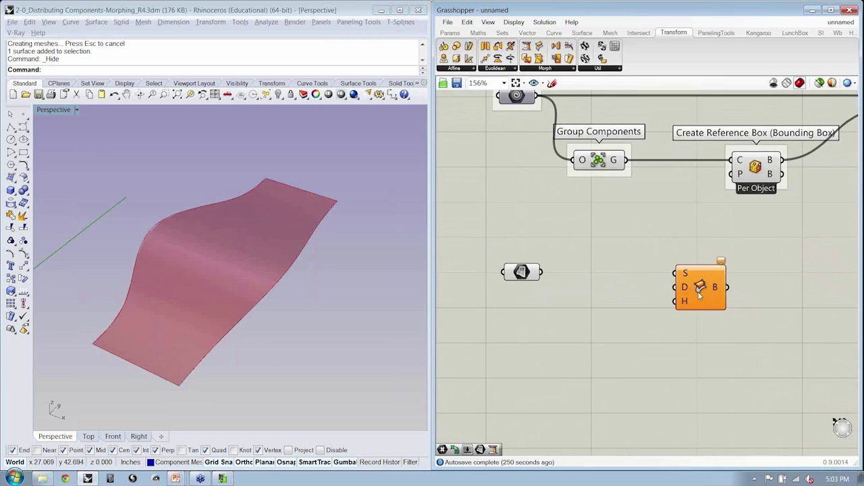
{"action": "left_click", "coordinate": [697, 295]}
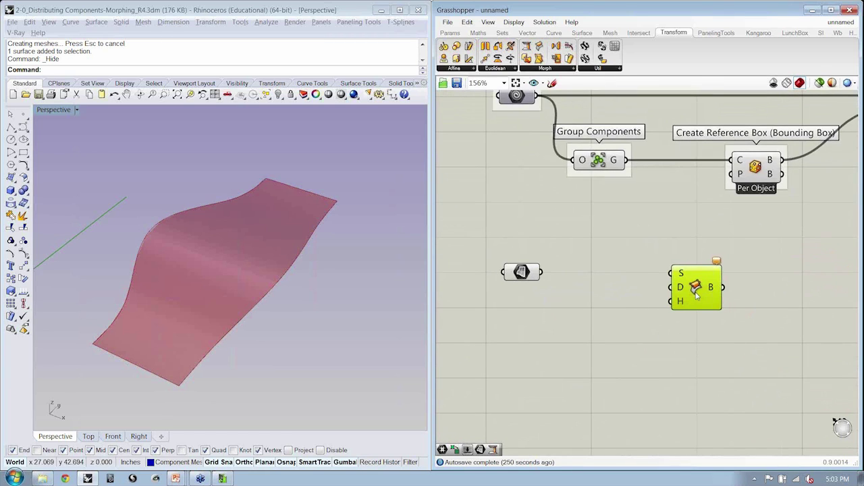
{"action": "left_click", "coordinate": [706, 357]}
{"action": "scroll", "coordinate": [675, 358], "scroll_direction": "down", "scroll_amount": 1}
{"action": "right_click_drag", "start_coordinate": [661, 374], "coordinate": [661, 368]}
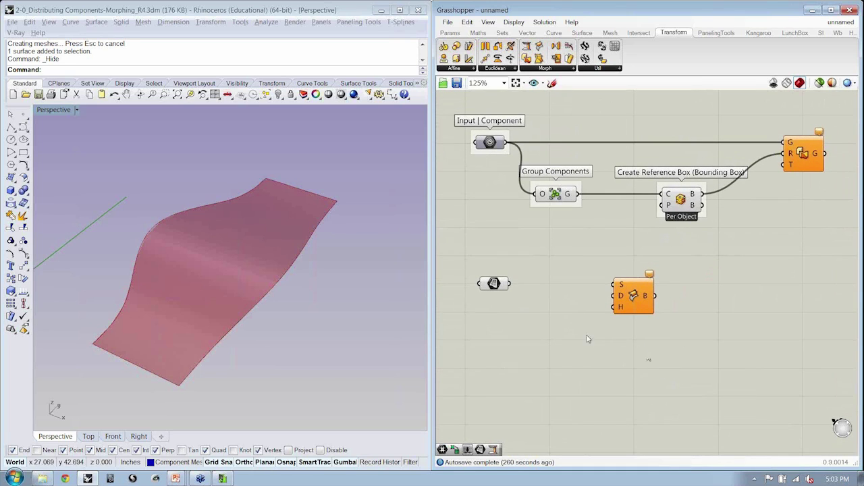
- Connect the Surface parameter to the Surface Box's S input and group the parameter under the label "Target Surface"
{"action": "left_click_drag", "start_coordinate": [510, 284], "coordinate": [616, 285]}
{"action": "left_click", "coordinate": [494, 283]}
{"action": "right_click", "coordinate": [493, 283]}
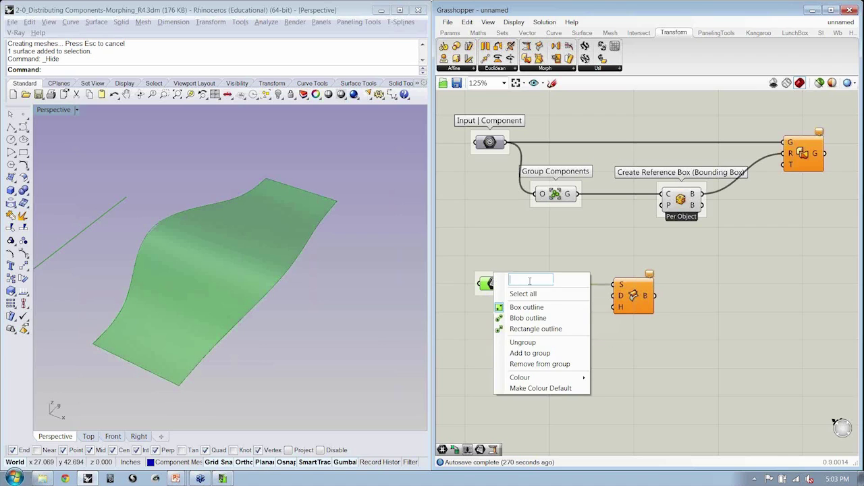
{"action": "type", "text": "Target Surface"}
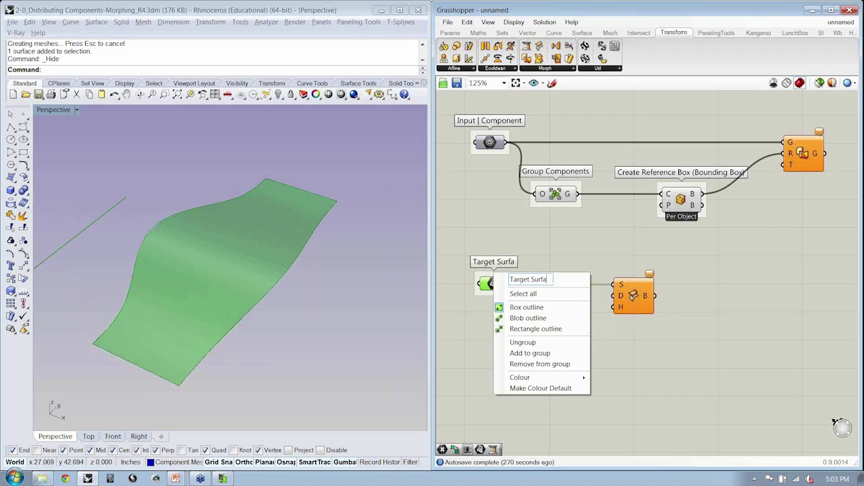
{"action": "left_click", "coordinate": [568, 262]}
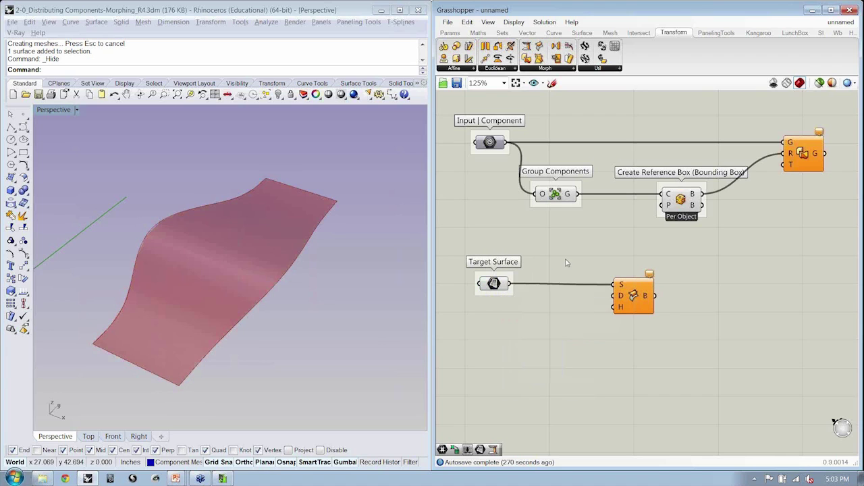
- Group the Surface Box component and label the group "Target Boxes"
{"action": "left_click", "coordinate": [635, 289]}
{"action": "key", "text": "ctrl+g"}
{"action": "right_click", "coordinate": [649, 281]}
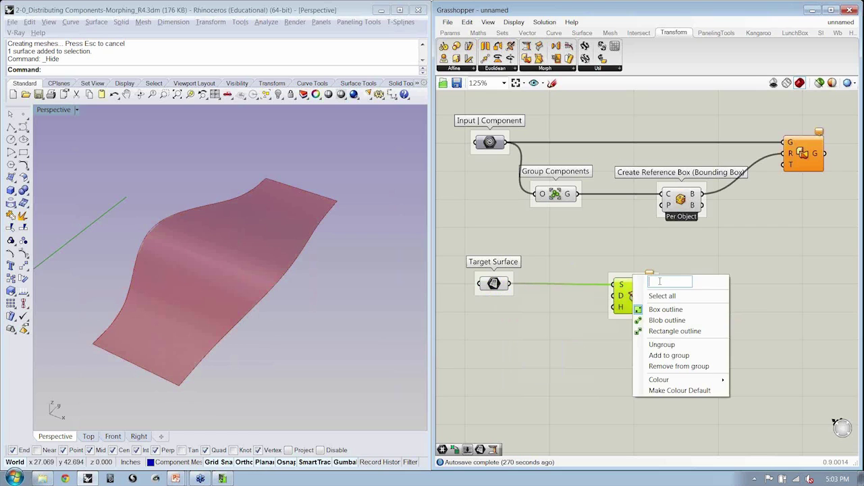
{"action": "type", "text": "arget Boxes"}
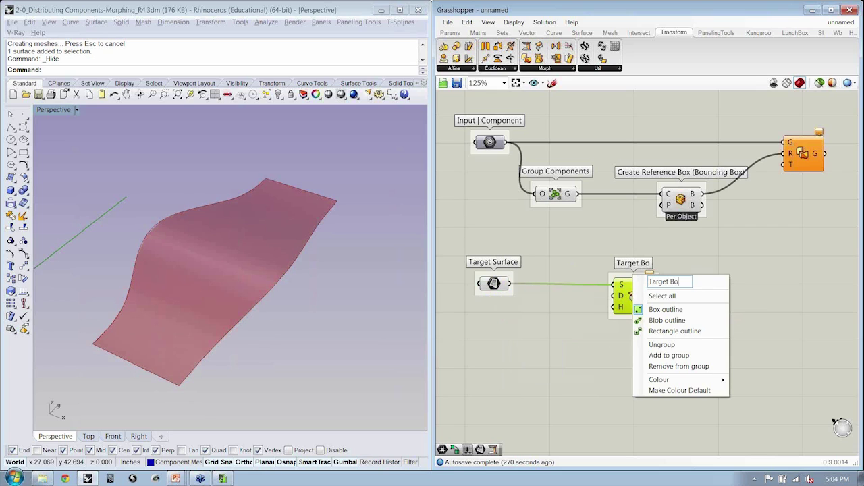
{"action": "left_click", "coordinate": [567, 268]}
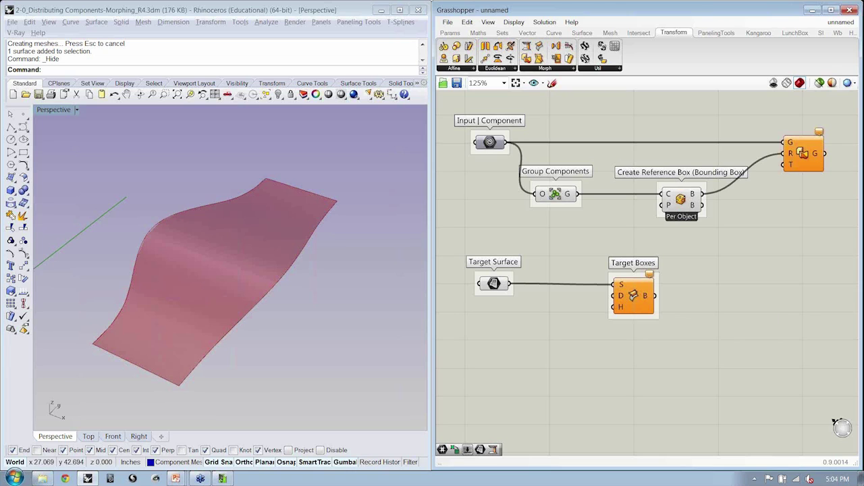
- Add a Divide Domain² component below Target Boxes and connect the target surface to its I input
{"action": "left_click", "coordinate": [482, 33]}
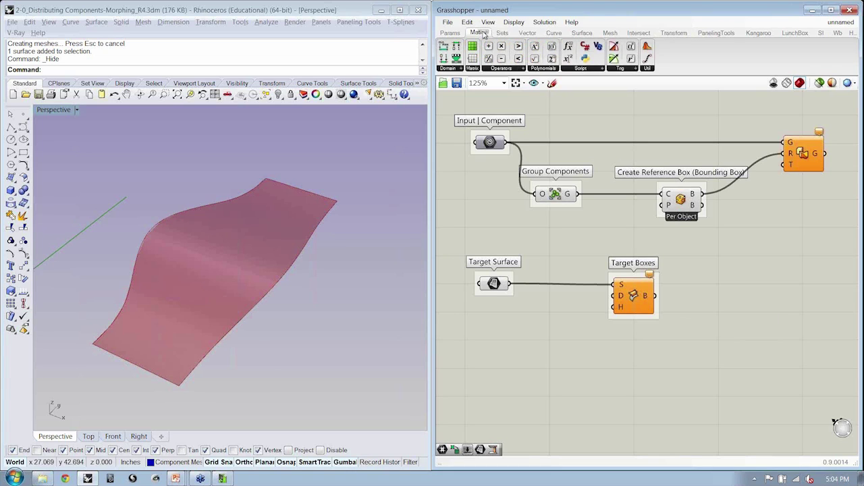
{"action": "left_click", "coordinate": [461, 70]}
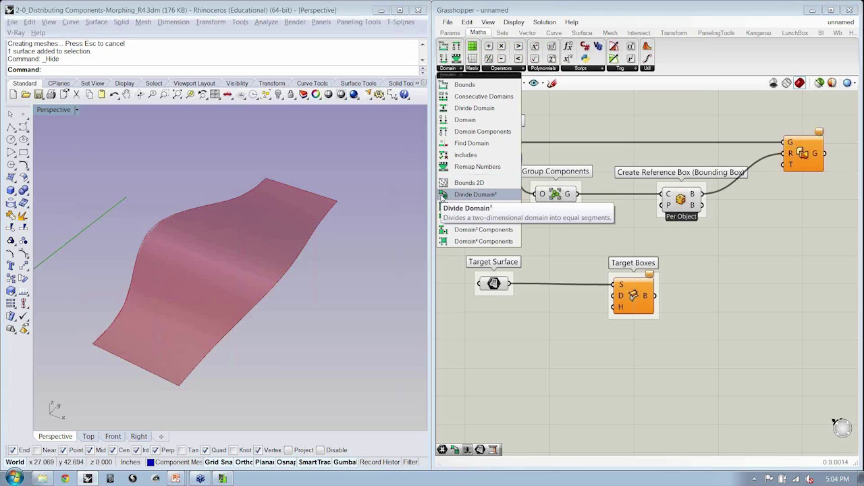
{"action": "left_click_drag", "start_coordinate": [449, 200], "coordinate": [571, 343]}
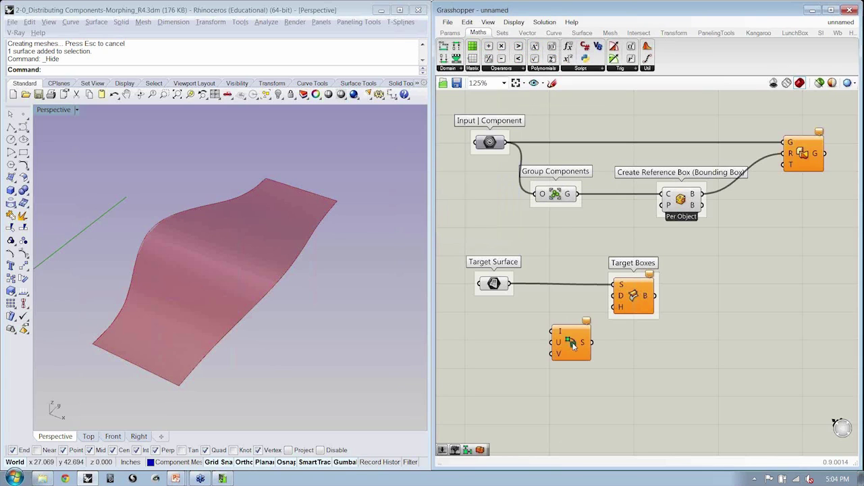
{"action": "left_click", "coordinate": [624, 296]}
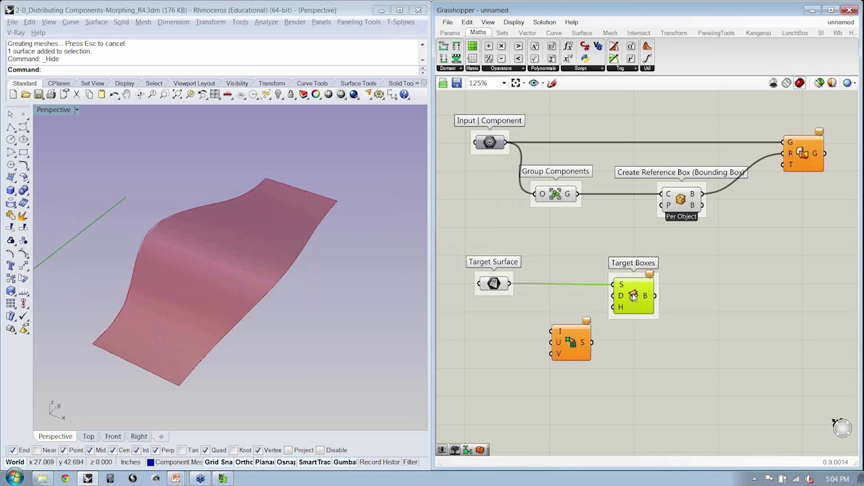
{"action": "left_click", "coordinate": [632, 341]}
{"action": "scroll", "coordinate": [571, 351], "scroll_direction": "up", "scroll_amount": 3}
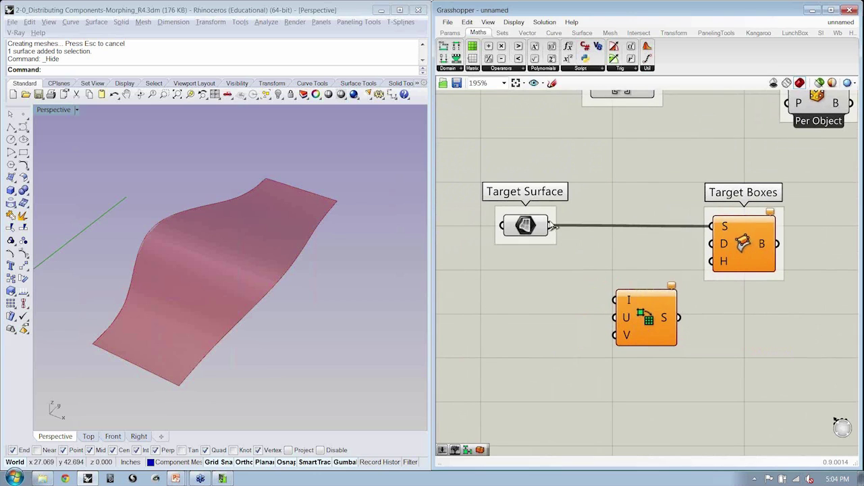
{"action": "left_click_drag", "start_coordinate": [551, 225], "coordinate": [617, 301]}
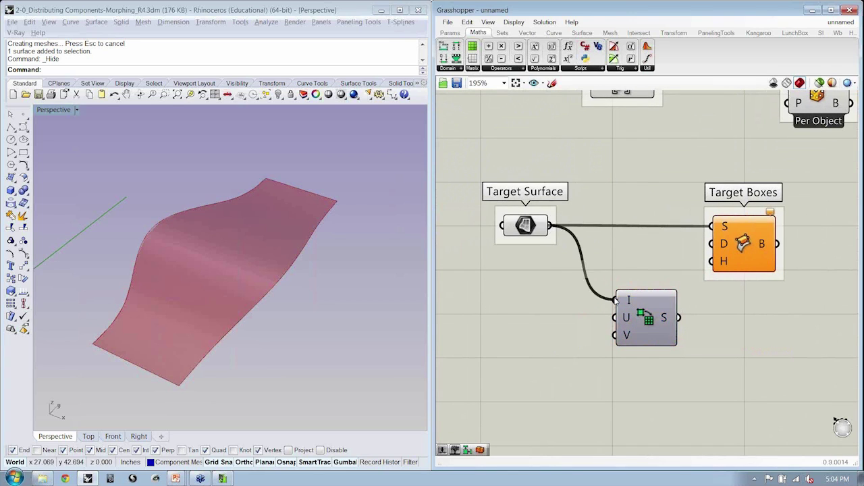
{"action": "right_click_drag", "start_coordinate": [554, 335], "coordinate": [586, 323]}
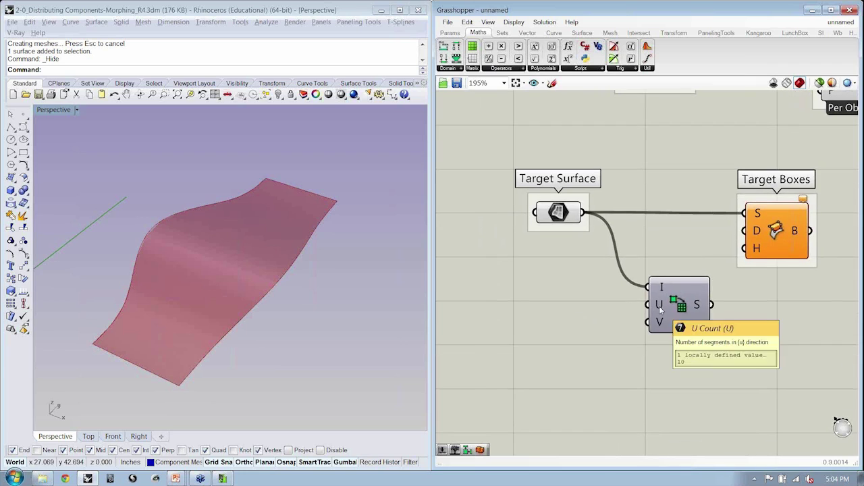
- Create an integer number slider from 1 to 20 with value 10 beside Divide Domain² and name it U
{"action": "double_click", "coordinate": [511, 322]}
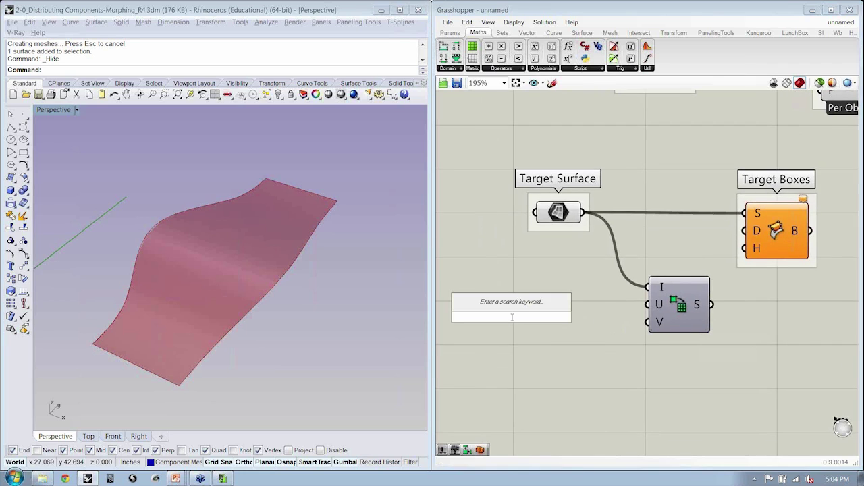
{"action": "type", "text": "1"}
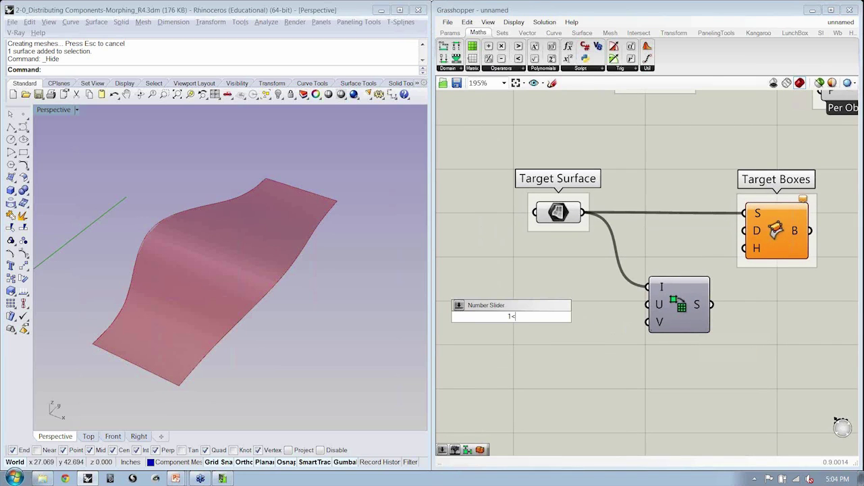
{"action": "type", "text": "<10<20"}
{"action": "key", "text": "Return"}
{"action": "left_click_drag", "start_coordinate": [464, 323], "coordinate": [487, 314]}
{"action": "right_click", "coordinate": [488, 312]}
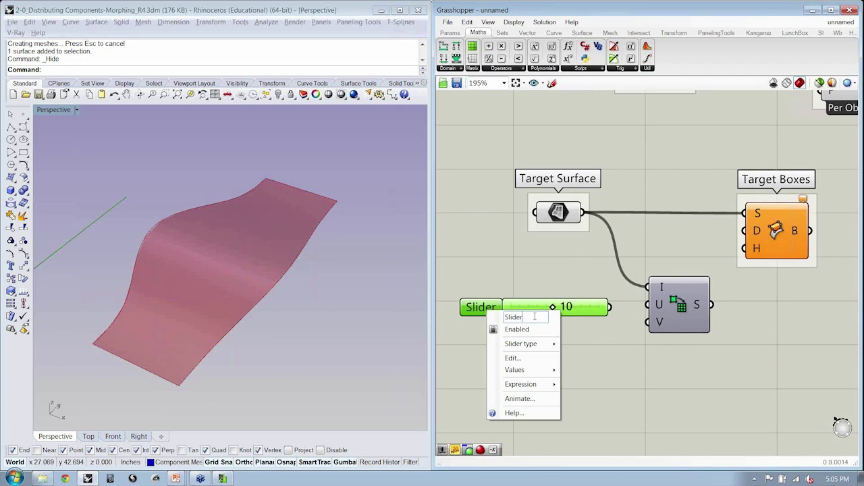
{"action": "type", "text": "U"}
{"action": "key", "text": "Return"}
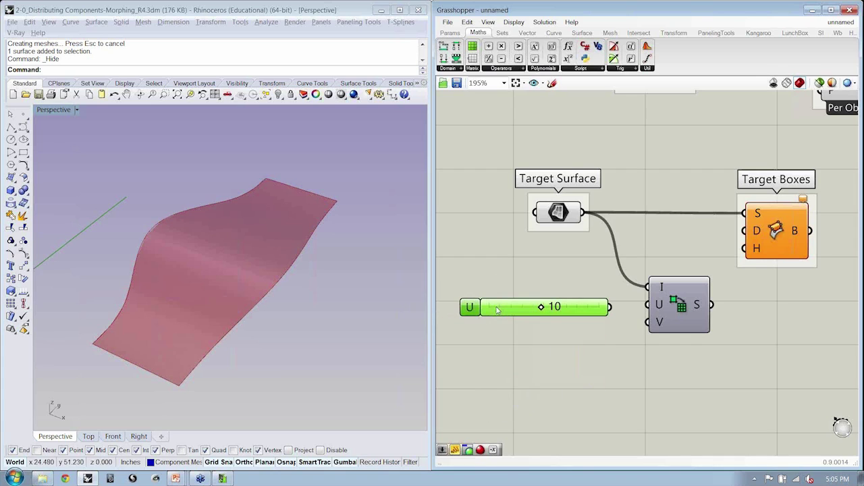
- Duplicate the U slider directly below the original and name the copy V
{"action": "left_click_drag", "start_coordinate": [500, 308], "coordinate": [511, 337]}
{"action": "right_click", "coordinate": [473, 335]}
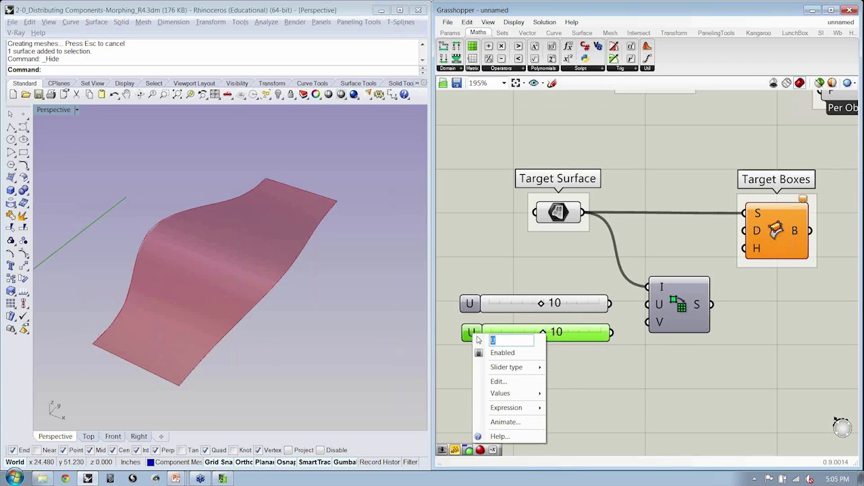
{"action": "type", "text": "V"}
{"action": "key", "text": "Return"}
{"action": "left_click_drag", "start_coordinate": [500, 317], "coordinate": [491, 372]}
- Align the two sliders and connect them to the matching U and V inputs of Divide Domain²
{"action": "left_click", "coordinate": [534, 292]}
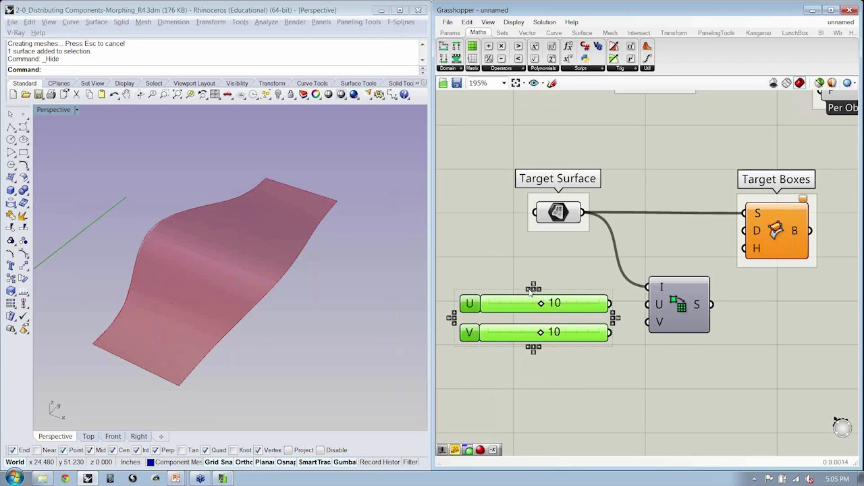
{"action": "left_click", "coordinate": [544, 278]}
{"action": "left_click_drag", "start_coordinate": [647, 305], "coordinate": [602, 331]}
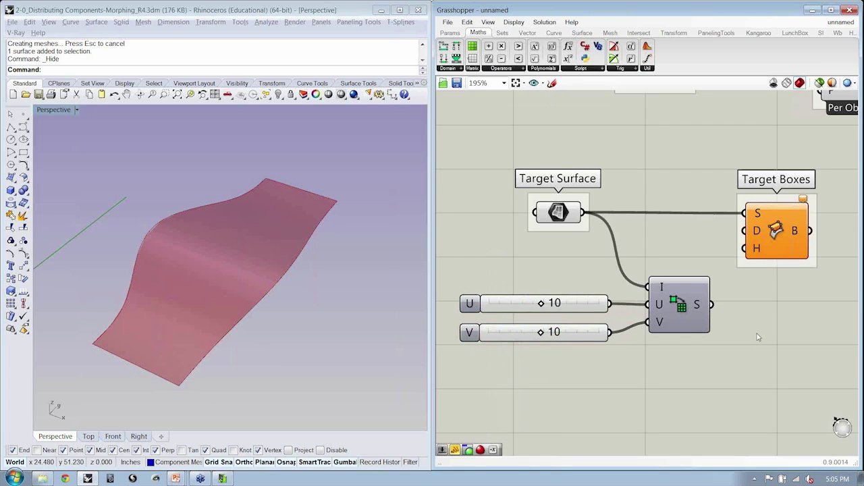
- Connect the segments output of Divide Domain² to the D input of Target Boxes and check the boxes on the surface
{"action": "right_click_drag", "start_coordinate": [759, 338], "coordinate": [708, 345]}
{"action": "left_click_drag", "start_coordinate": [695, 237], "coordinate": [662, 311]}
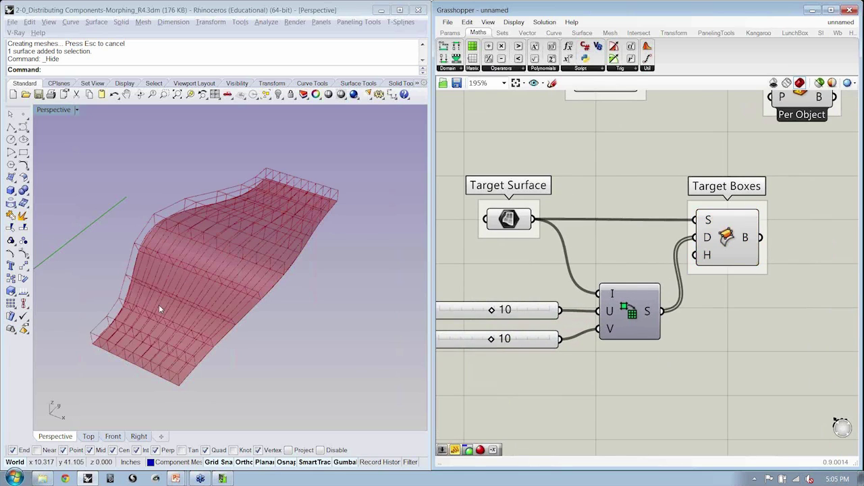
{"action": "right_click_drag", "start_coordinate": [159, 304], "coordinate": [262, 203]}
{"action": "right_click_drag", "start_coordinate": [229, 313], "coordinate": [272, 274]}
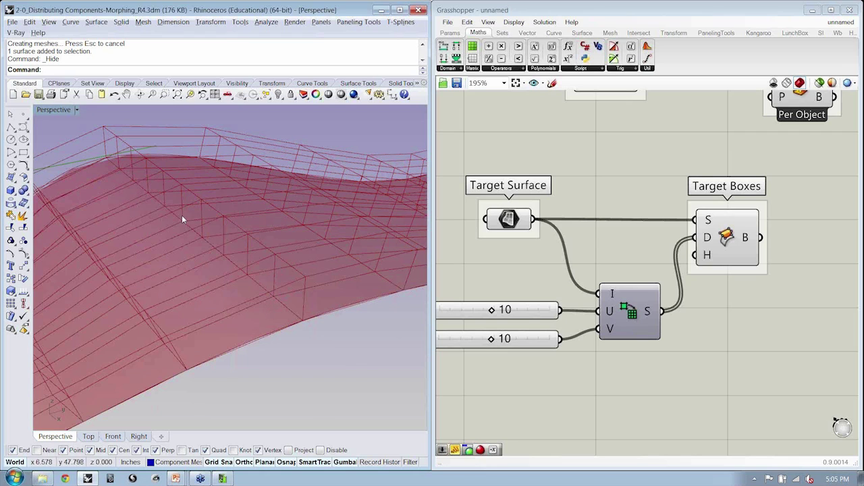
{"action": "scroll", "coordinate": [226, 241], "scroll_direction": "down", "scroll_amount": 5}
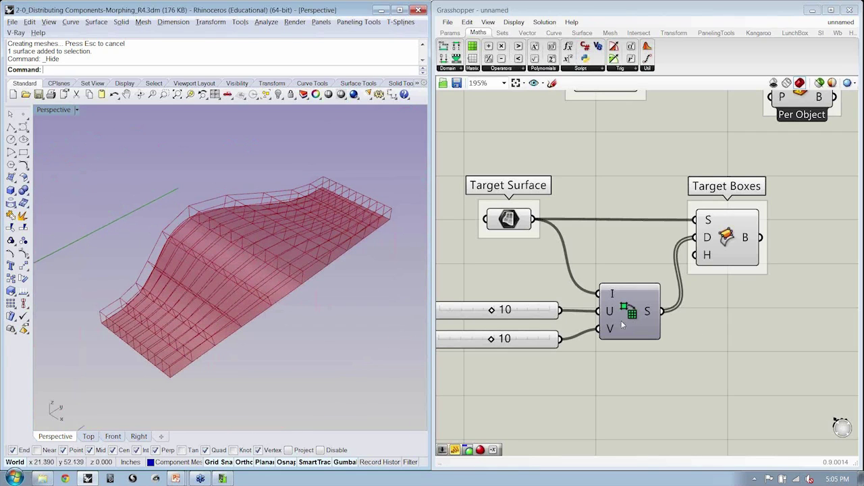
{"action": "left_click_drag", "start_coordinate": [621, 320], "coordinate": [621, 321]}
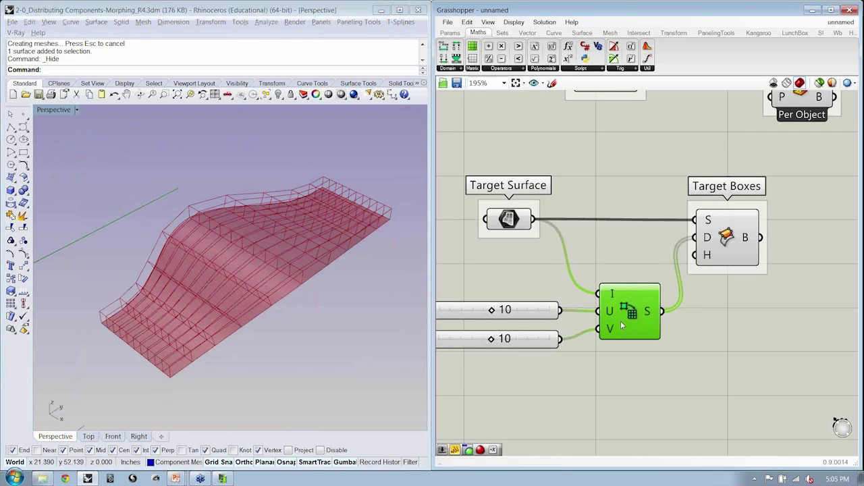
{"action": "left_click", "coordinate": [713, 335]}
- Add a number slider below the V slider and name it Height
{"action": "right_click_drag", "start_coordinate": [712, 335], "coordinate": [681, 293]}
{"action": "scroll", "coordinate": [677, 317], "scroll_direction": "down", "scroll_amount": 1}
{"action": "left_click_drag", "start_coordinate": [442, 449], "coordinate": [544, 365]}
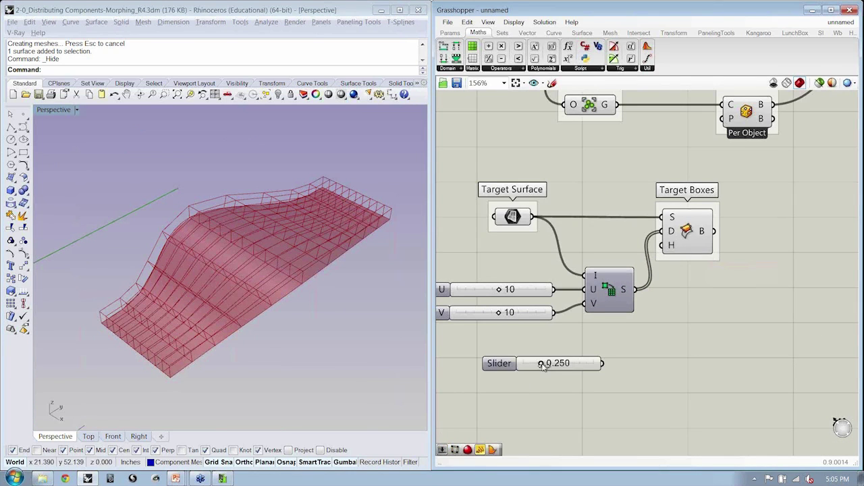
{"action": "right_click", "coordinate": [510, 364]}
{"action": "double_click", "coordinate": [555, 368]}
{"action": "type", "text": "H"}
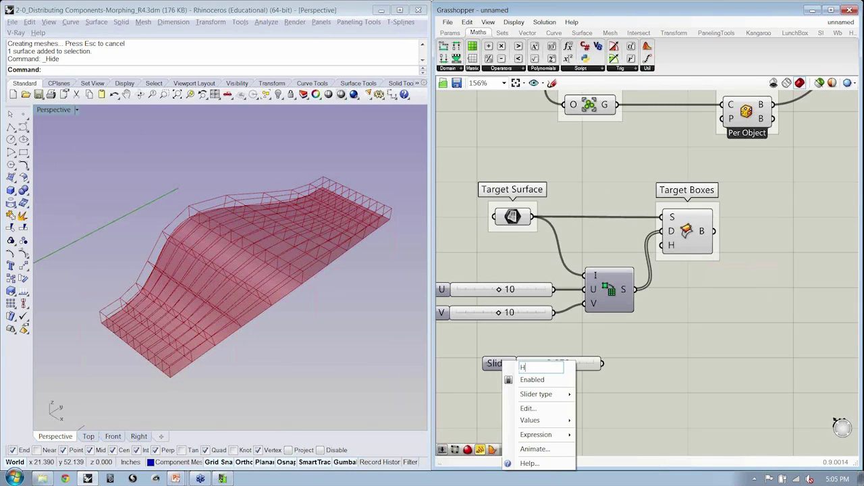
{"action": "type", "text": "eight"}
{"action": "key", "text": "Return"}
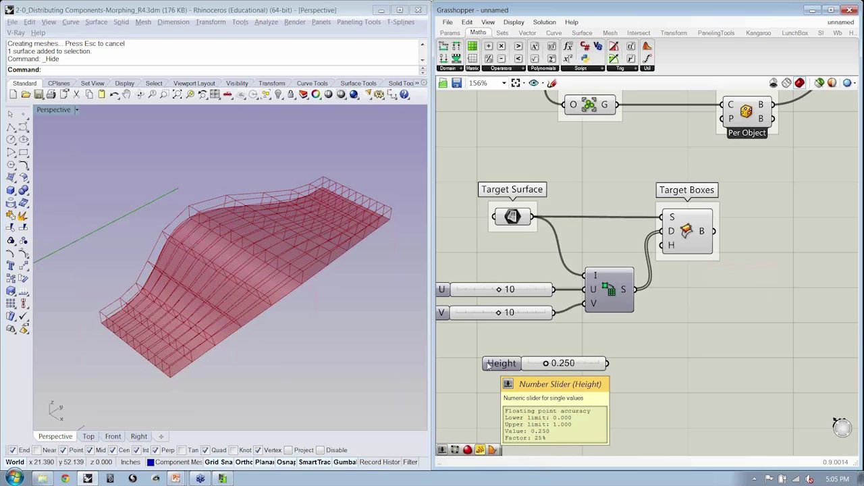
- Connect the Height slider to the H input of Target Boxes and set its accuracy to 2 decimal digits
{"action": "left_click_drag", "start_coordinate": [488, 363], "coordinate": [488, 356]}
{"action": "left_click_drag", "start_coordinate": [661, 247], "coordinate": [609, 356]}
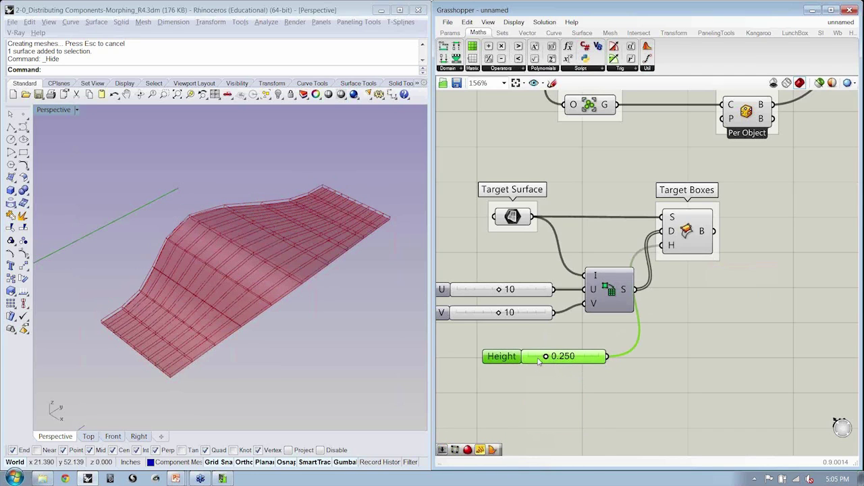
{"action": "right_click", "coordinate": [539, 362]}
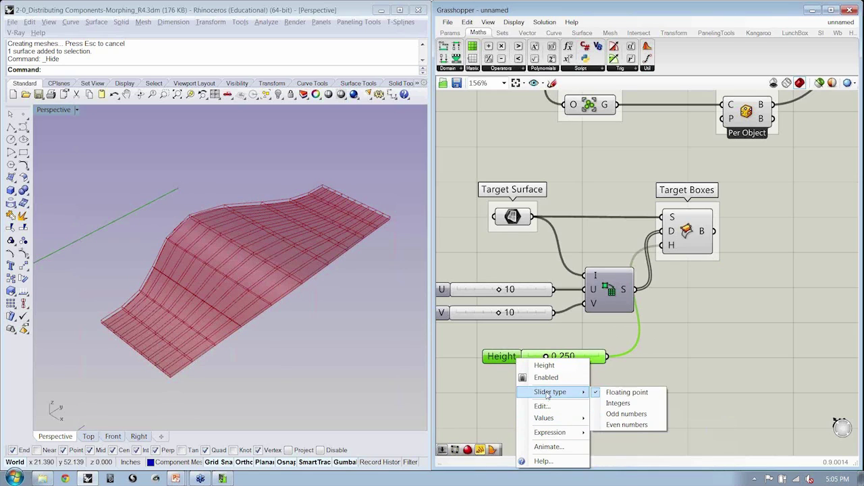
{"action": "left_click", "coordinate": [515, 355]}
{"action": "double_click", "coordinate": [515, 353]}
{"action": "left_click_drag", "start_coordinate": [536, 339], "coordinate": [519, 340]}
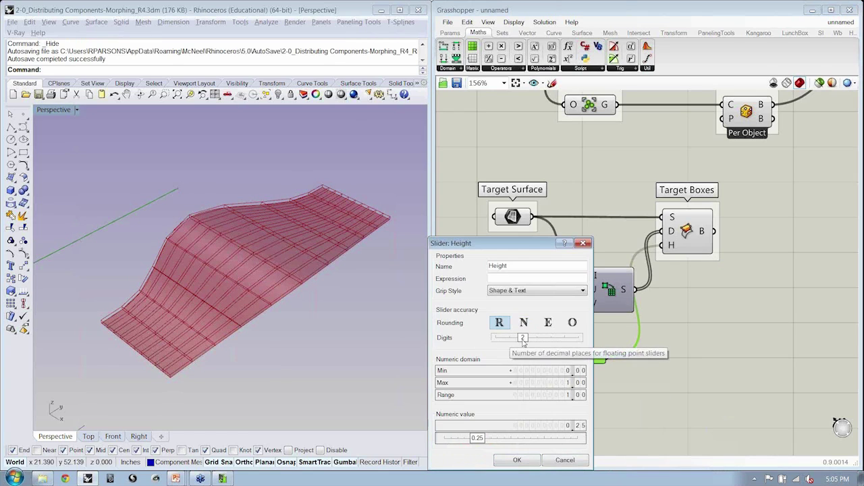
{"action": "left_click", "coordinate": [532, 460]}
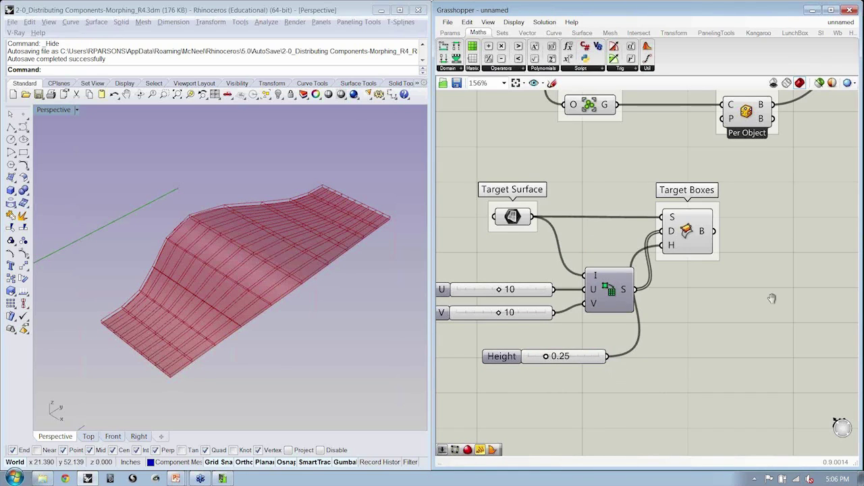
- Move Target Boxes farther away from Target Surface to make room between them
{"action": "right_click_drag", "start_coordinate": [768, 299], "coordinate": [759, 307]}
{"action": "left_click", "coordinate": [681, 249]}
{"action": "left_click_drag", "start_coordinate": [679, 250], "coordinate": [740, 249]}
{"action": "left_click", "coordinate": [675, 162]}
- Insert a Flip component between Target Surface and the S input of Target Boxes, and turn off its preview
{"action": "left_click", "coordinate": [583, 32]}
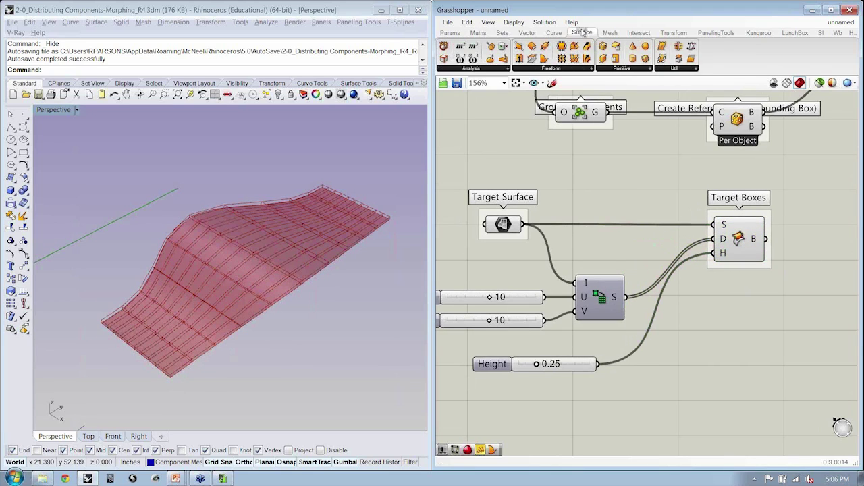
{"action": "left_click", "coordinate": [669, 69]}
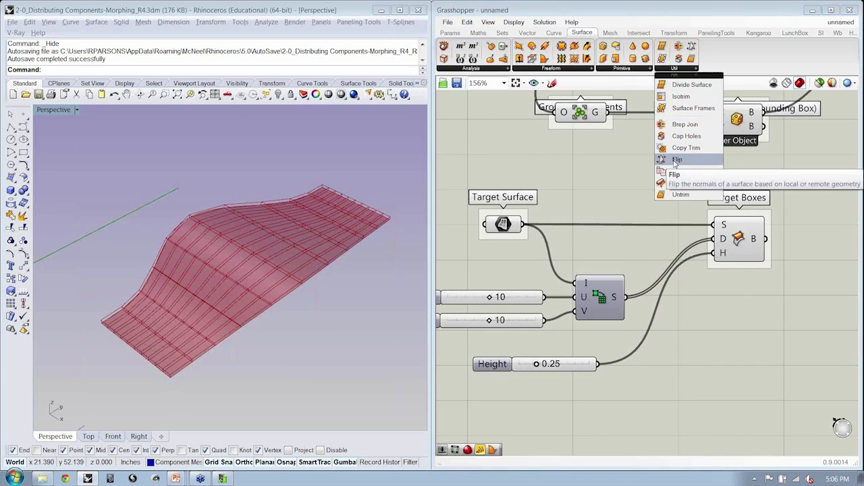
{"action": "left_click_drag", "start_coordinate": [676, 160], "coordinate": [616, 202]}
{"action": "left_click_drag", "start_coordinate": [525, 224], "coordinate": [714, 225]}
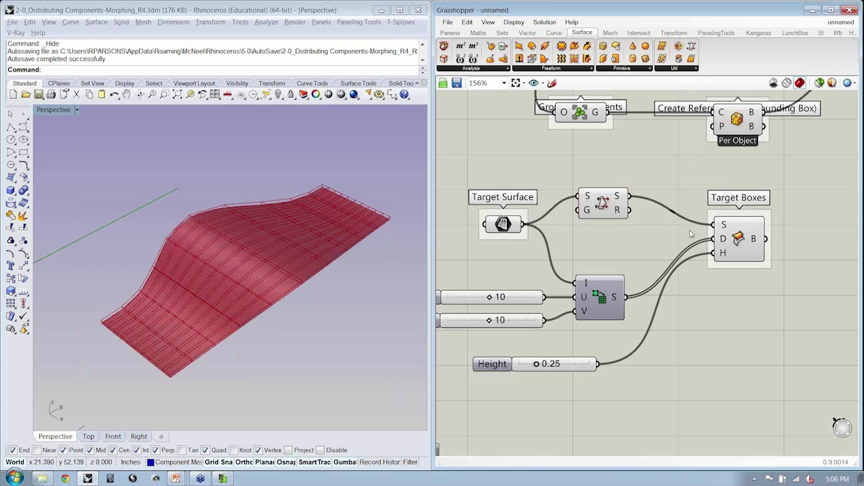
{"action": "right_click_drag", "start_coordinate": [653, 247], "coordinate": [653, 229]}
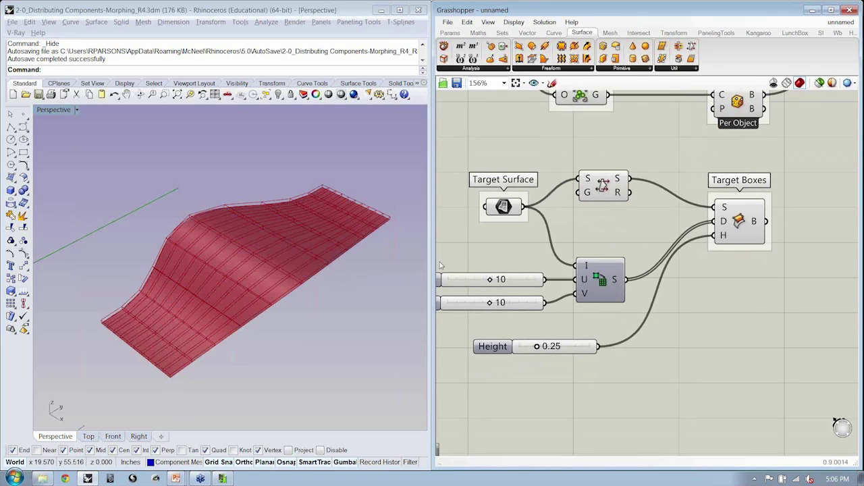
{"action": "left_click", "coordinate": [607, 187]}
{"action": "key", "text": "ctrl+q"}
{"action": "left_click", "coordinate": [632, 243]}
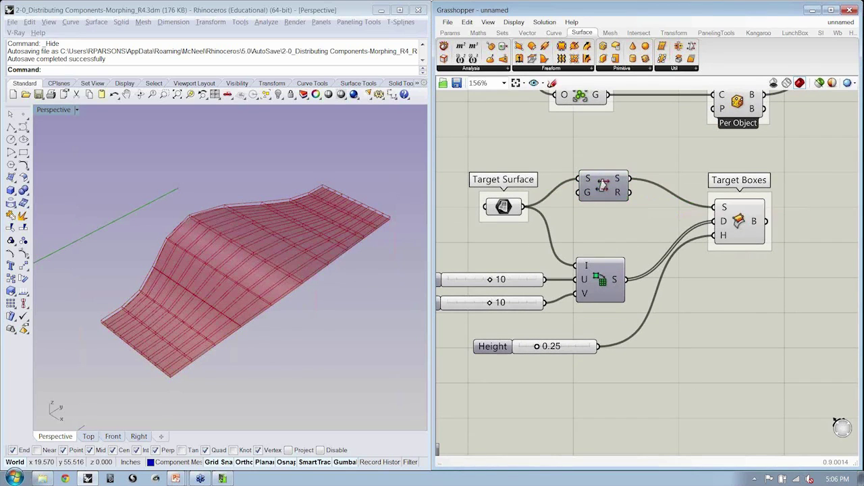
{"action": "scroll", "coordinate": [272, 278], "scroll_direction": "up", "scroll_amount": 4}
{"action": "right_click_drag", "start_coordinate": [272, 278], "coordinate": [297, 244]}
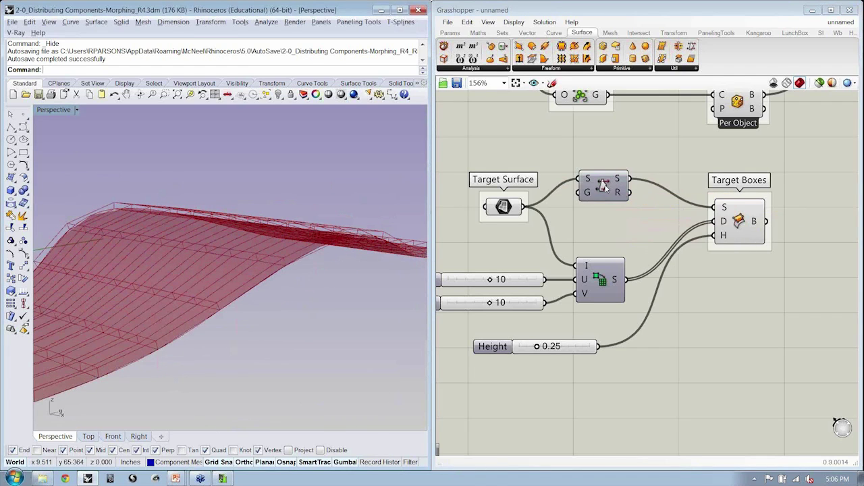
- Delete the Flip component and reconnect Target Surface directly to the S input of Target Boxes
{"action": "left_click", "coordinate": [603, 186]}
{"action": "key", "text": "Delete"}
{"action": "left_click_drag", "start_coordinate": [514, 210], "coordinate": [714, 207]}
{"action": "left_click", "coordinate": [322, 253]}
{"action": "right_click_drag", "start_coordinate": [322, 252], "coordinate": [317, 274]}
{"action": "scroll", "coordinate": [316, 274], "scroll_direction": "down", "scroll_amount": 5}
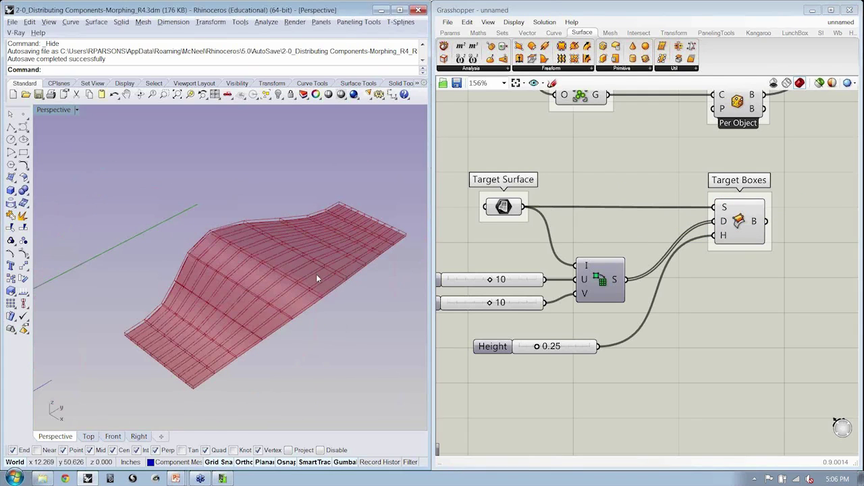
- In Rhino, show the hidden lofted surface and leave it selected
{"action": "type", "text": "ss"}
{"action": "key", "text": "Return"}
{"action": "left_click", "coordinate": [317, 275]}
{"action": "right_click", "coordinate": [316, 274]}
{"action": "left_click", "coordinate": [317, 274]}
{"action": "key", "text": "Return"}
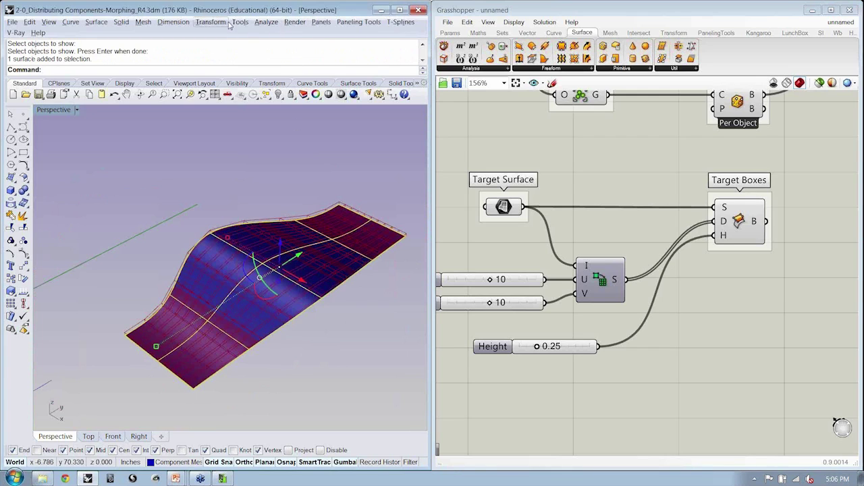
- Flip the lofted surface's normal direction with the Direction analysis command
{"action": "left_click", "coordinate": [264, 22]}
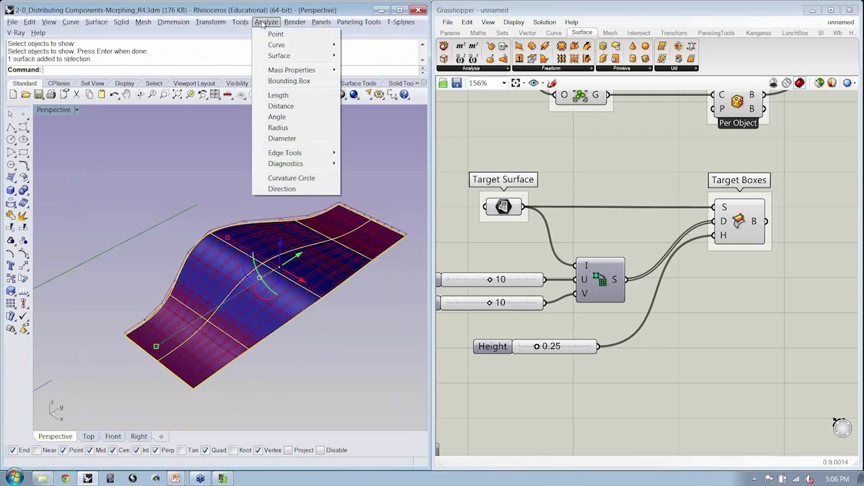
{"action": "left_click", "coordinate": [282, 189]}
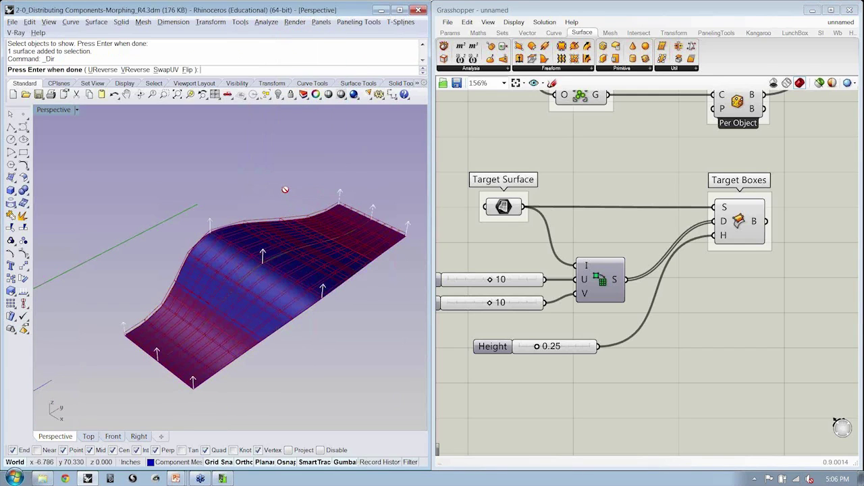
{"action": "left_click", "coordinate": [188, 69]}
{"action": "key", "text": "Return"}
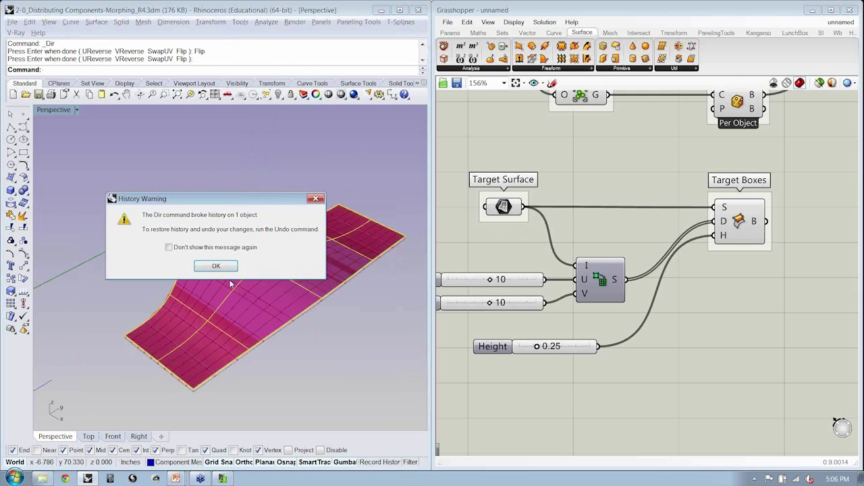
{"action": "left_click", "coordinate": [226, 268]}
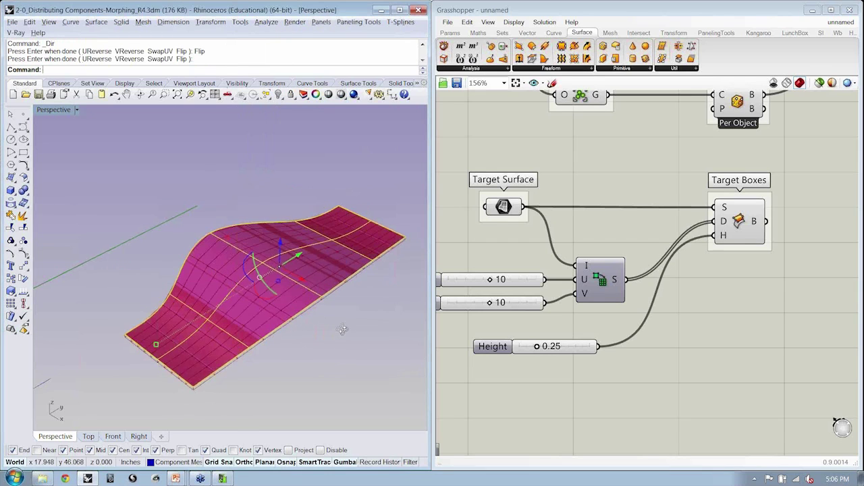
- Undo the direction flip on the lofted surface
{"action": "scroll", "coordinate": [339, 280], "scroll_direction": "up", "scroll_amount": 4}
{"action": "right_click_drag", "start_coordinate": [343, 330], "coordinate": [297, 287]}
{"action": "key", "text": "ctrl+z"}
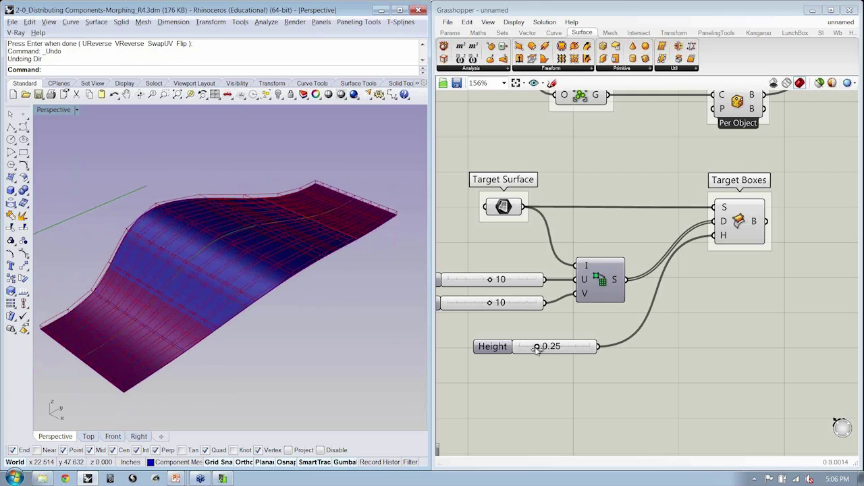
- Set the Height slider to 0.79 in Grasshopper
{"action": "left_click_drag", "start_coordinate": [537, 347], "coordinate": [575, 347]}
{"action": "scroll", "coordinate": [706, 319], "scroll_direction": "down", "scroll_amount": 3}
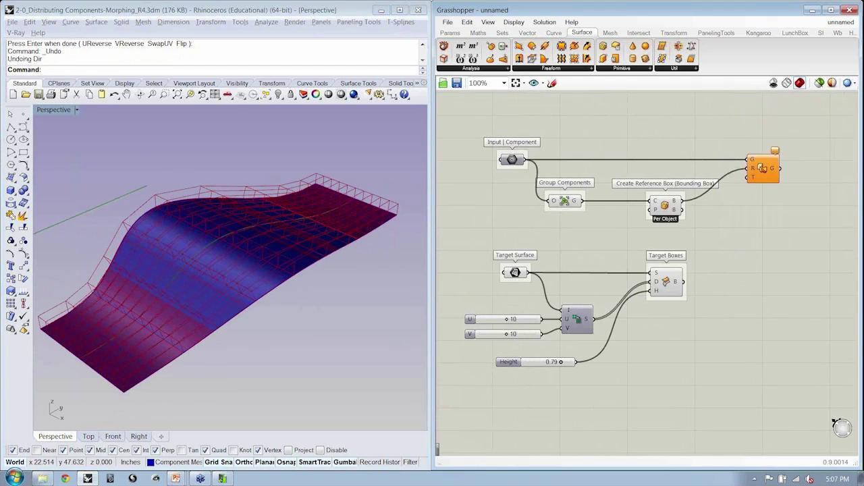
- Examine the source mesh component in its reference box and the boxes on the target surface in Rhino
{"action": "scroll", "coordinate": [269, 272], "scroll_direction": "down", "scroll_amount": 10}
{"action": "scroll", "coordinate": [210, 326], "scroll_direction": "up", "scroll_amount": 2}
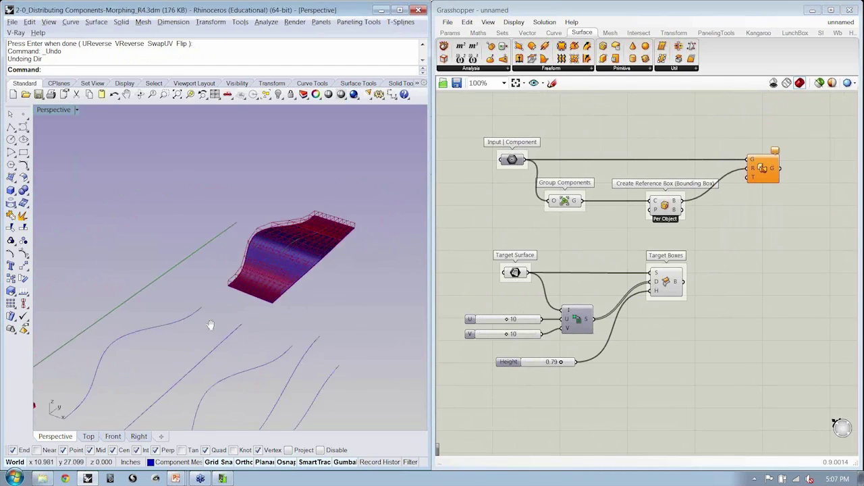
{"action": "right_click_drag", "start_coordinate": [210, 326], "coordinate": [321, 216], "text": "shift"}
{"action": "scroll", "coordinate": [169, 277], "scroll_direction": "up", "scroll_amount": 5}
{"action": "left_click", "coordinate": [130, 254]}
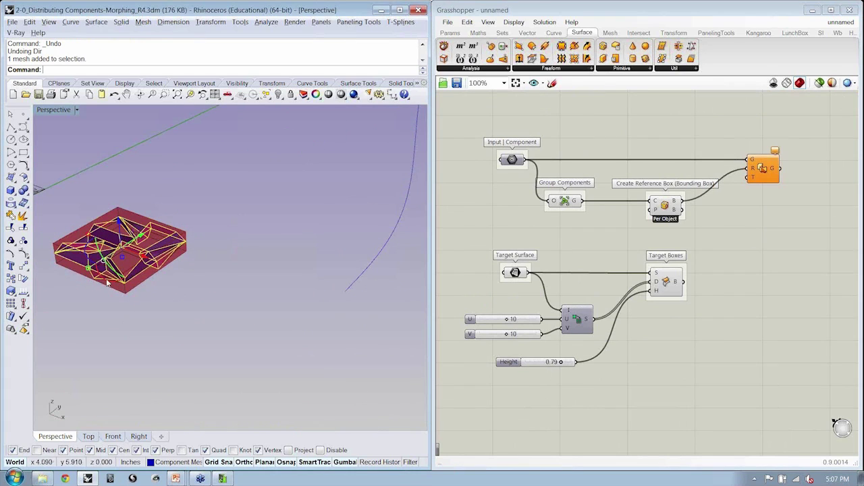
{"action": "scroll", "coordinate": [233, 237], "scroll_direction": "down", "scroll_amount": 8}
{"action": "right_click_drag", "start_coordinate": [294, 240], "coordinate": [175, 327], "text": "shift"}
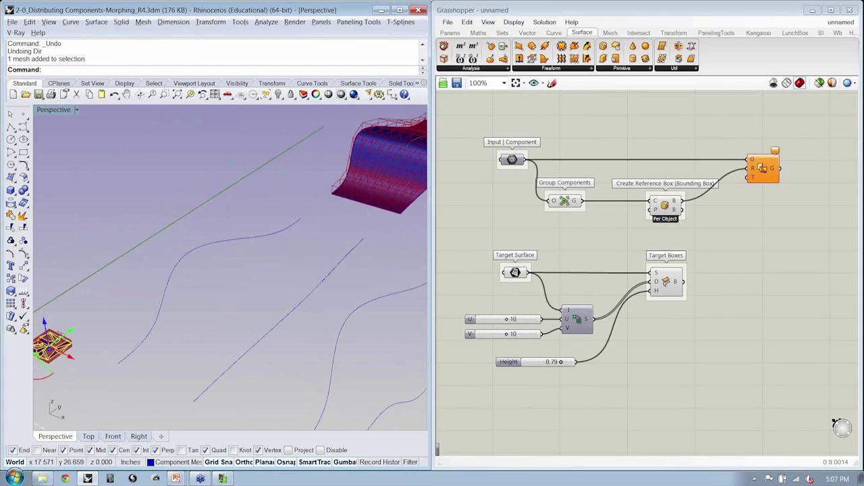
{"action": "right_click_drag", "start_coordinate": [368, 170], "coordinate": [187, 289], "text": "shift"}
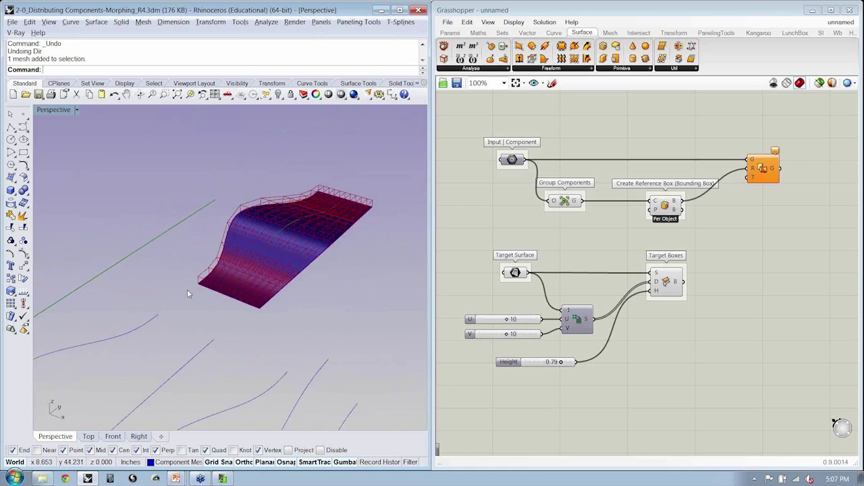
{"action": "scroll", "coordinate": [187, 289], "scroll_direction": "up", "scroll_amount": 5}
- Set the U slider to 3 and connect the Target Boxes output to the T input of the box morph component
{"action": "left_click_drag", "start_coordinate": [507, 319], "coordinate": [490, 321]}
{"action": "right_click_drag", "start_coordinate": [803, 275], "coordinate": [751, 296]}
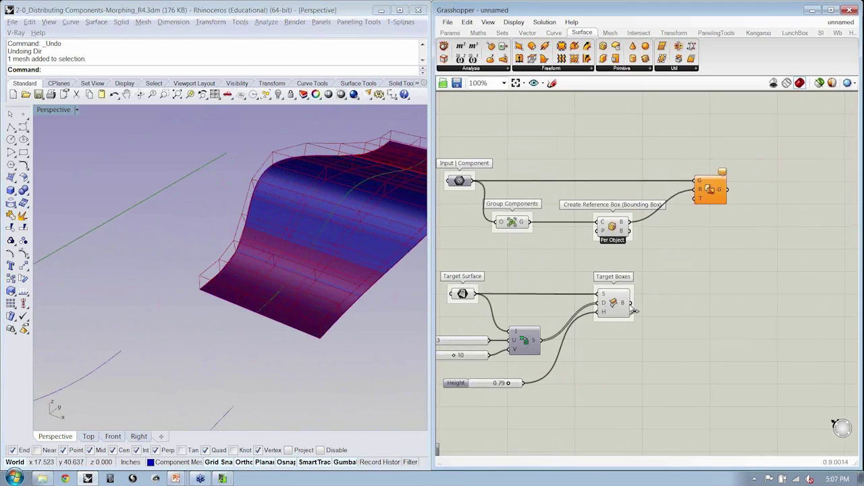
{"action": "left_click_drag", "start_coordinate": [630, 303], "coordinate": [695, 205]}
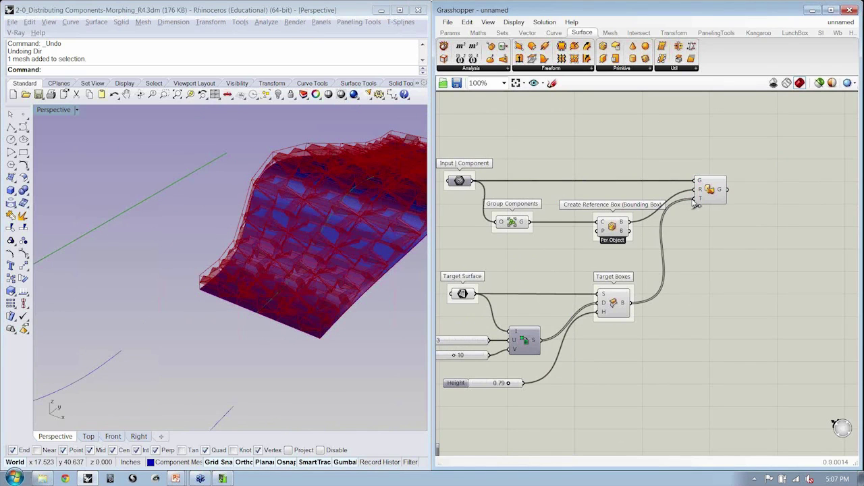
- Hide the lofted surface in Rhino and turn off the Target Surface and Target Boxes previews in Grasshopper
{"action": "left_click", "coordinate": [357, 278]}
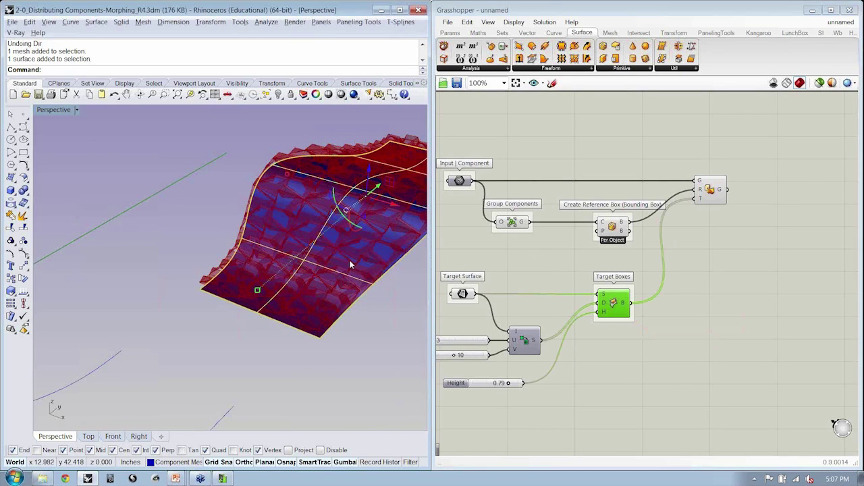
{"action": "key", "text": "ctrl+h"}
{"action": "scroll", "coordinate": [346, 258], "scroll_direction": "down", "scroll_amount": 2}
{"action": "mouse_move", "coordinate": [346, 257]}
{"action": "right_mouse_down", "text": "shift"}
{"action": "mouse_move", "coordinate": [282, 297]}
{"action": "mouse_move", "coordinate": [324, 260]}
{"action": "mouse_move", "coordinate": [357, 265]}
{"action": "right_mouse_up", "text": "shift"}
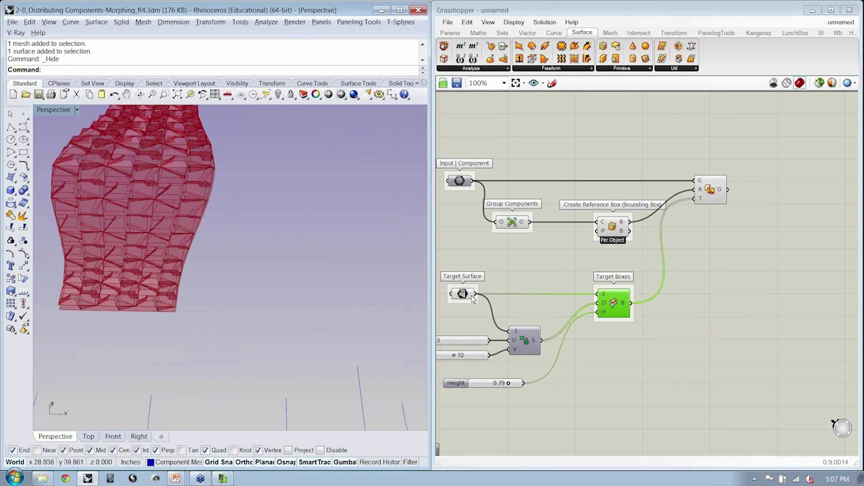
{"action": "left_click", "coordinate": [468, 296]}
- Select the box morph component and examine the morphed meshes together with the source component in Rhino
{"action": "left_click", "coordinate": [713, 196]}
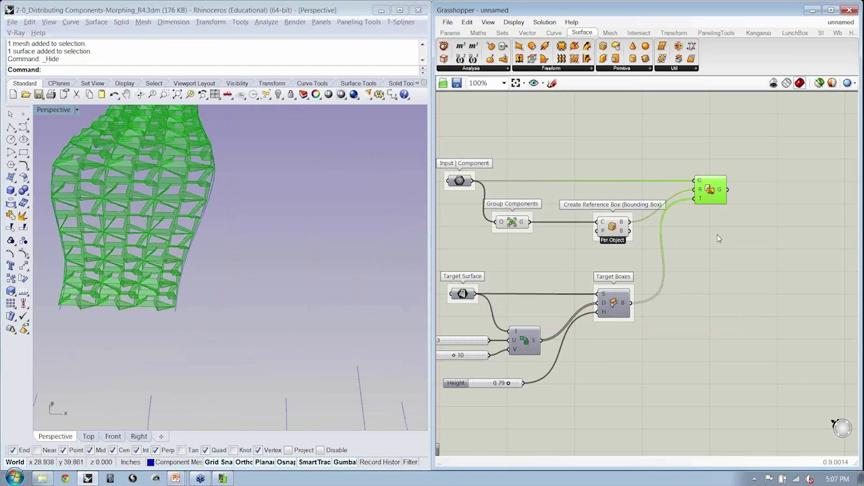
{"action": "right_click", "coordinate": [718, 237]}
{"action": "left_click", "coordinate": [746, 312]}
{"action": "right_click_drag", "start_coordinate": [290, 274], "coordinate": [326, 199]}
{"action": "scroll", "coordinate": [145, 280], "scroll_direction": "up", "scroll_amount": 5}
{"action": "scroll", "coordinate": [326, 199], "scroll_direction": "down", "scroll_amount": 7}
{"action": "right_click_drag", "start_coordinate": [162, 335], "coordinate": [280, 249], "text": "shift"}
{"action": "scroll", "coordinate": [220, 287], "scroll_direction": "down", "scroll_amount": 4}
{"action": "left_click", "coordinate": [138, 329]}
{"action": "key", "text": "Escape"}
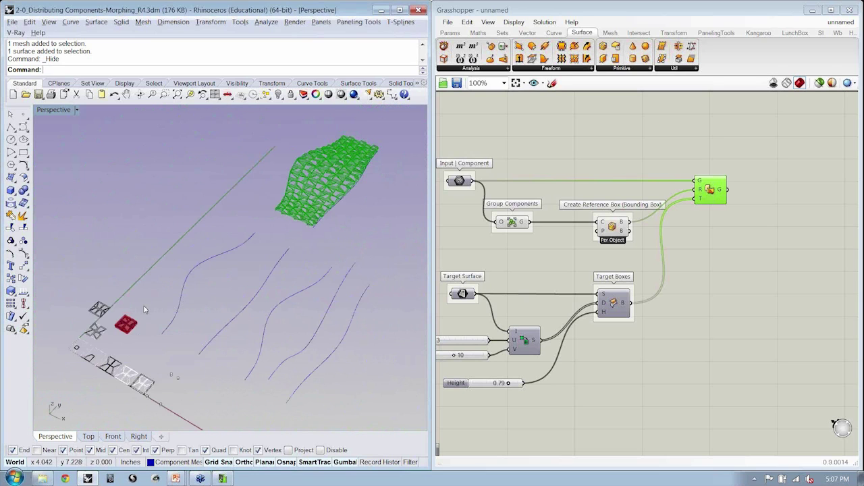
- Move the source mesh component about 30.5 in along the Y axis so it sits near the morphed surface
{"action": "scroll", "coordinate": [132, 329], "scroll_direction": "up", "scroll_amount": 5}
{"action": "left_click", "coordinate": [129, 329]}
{"action": "scroll", "coordinate": [126, 326], "scroll_direction": "down", "scroll_amount": 5}
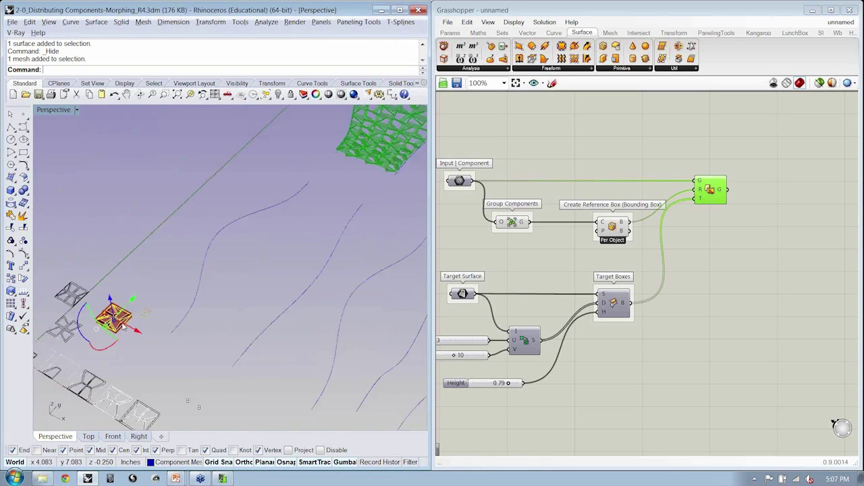
{"action": "left_click_drag", "start_coordinate": [119, 322], "coordinate": [305, 253]}
{"action": "key", "text": "ctrl+z"}
{"action": "left_click_drag", "start_coordinate": [201, 260], "coordinate": [200, 261]}
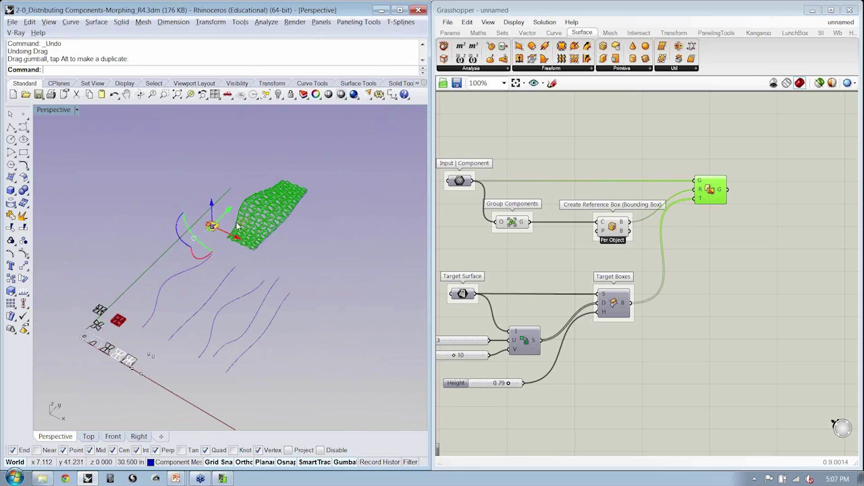
{"action": "scroll", "coordinate": [156, 270], "scroll_direction": "up", "scroll_amount": 6}
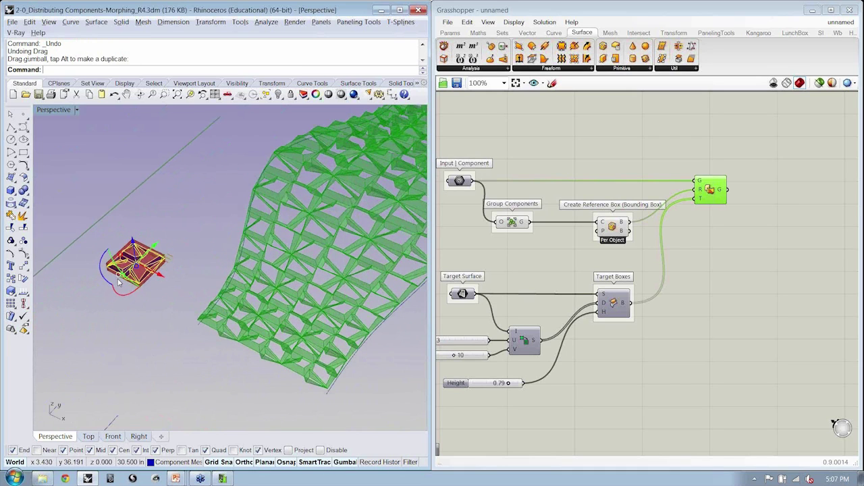
- Move the source mesh component a further 3 in toward the near end of the morphed surface
{"action": "right_click_drag", "start_coordinate": [131, 291], "coordinate": [183, 301]}
{"action": "left_click", "coordinate": [131, 286]}
{"action": "left_click_drag", "start_coordinate": [167, 311], "coordinate": [232, 310]}
{"action": "scroll", "coordinate": [212, 312], "scroll_direction": "up", "scroll_amount": 6}
{"action": "right_click_drag", "start_coordinate": [213, 312], "coordinate": [252, 329]}
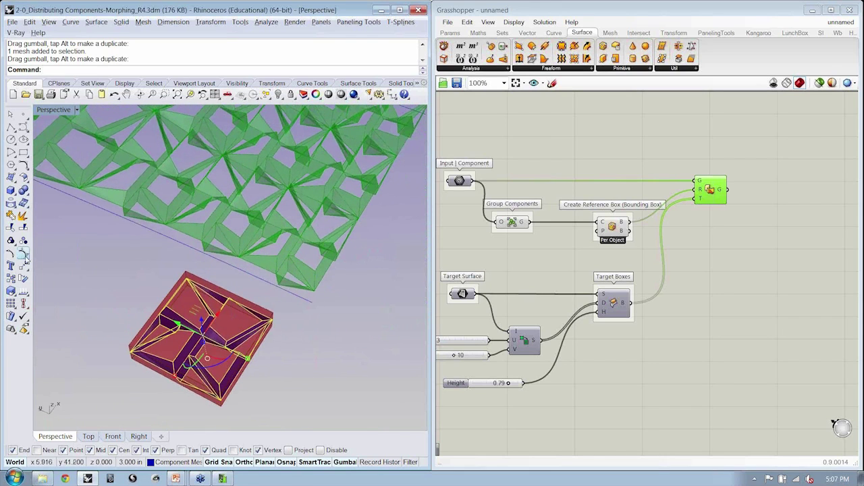
- Turn on the source mesh's control points and shift the two points at the middle of one outer edge about 0.5 in
{"action": "left_click", "coordinate": [23, 254]}
{"action": "right_click_drag", "start_coordinate": [203, 290], "coordinate": [250, 283]}
{"action": "left_click", "coordinate": [232, 298]}
{"action": "left_click", "coordinate": [232, 276]}
{"action": "scroll", "coordinate": [245, 291], "scroll_direction": "up", "scroll_amount": 6}
{"action": "left_click_drag", "start_coordinate": [227, 282], "coordinate": [257, 314]}
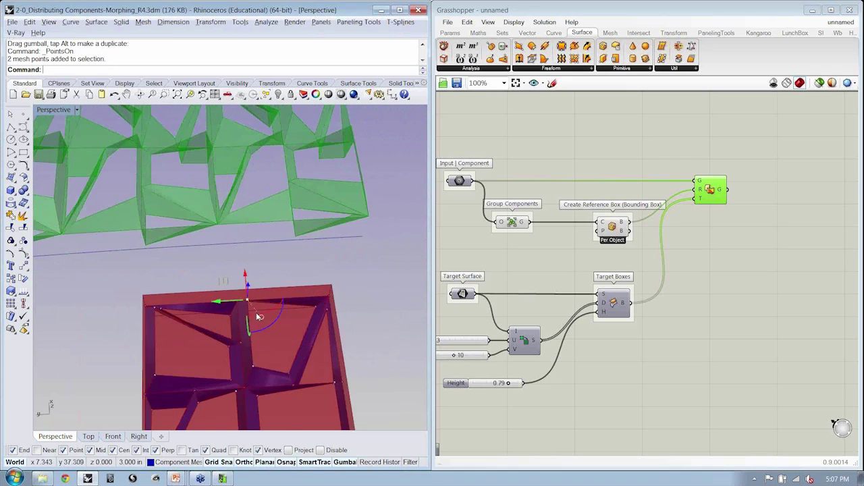
{"action": "scroll", "coordinate": [256, 312], "scroll_direction": "down", "scroll_amount": 5}
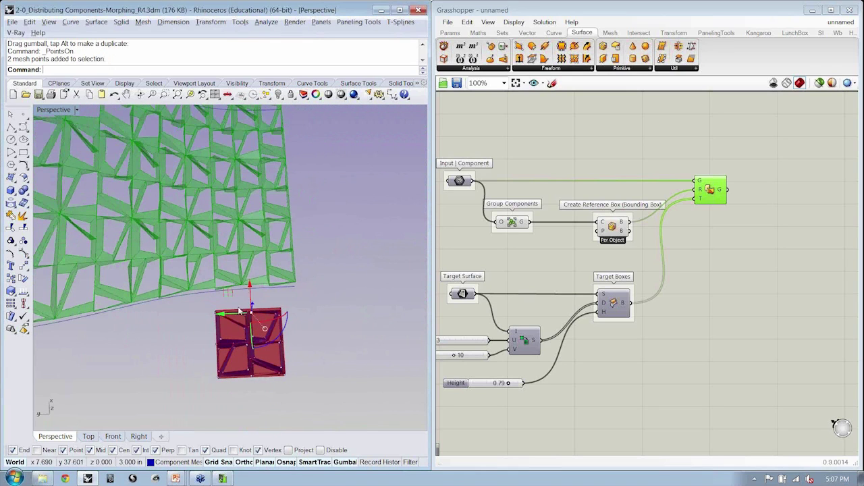
{"action": "left_click_drag", "start_coordinate": [235, 319], "coordinate": [258, 299]}
{"action": "scroll", "coordinate": [116, 234], "scroll_direction": "up", "scroll_amount": 3}
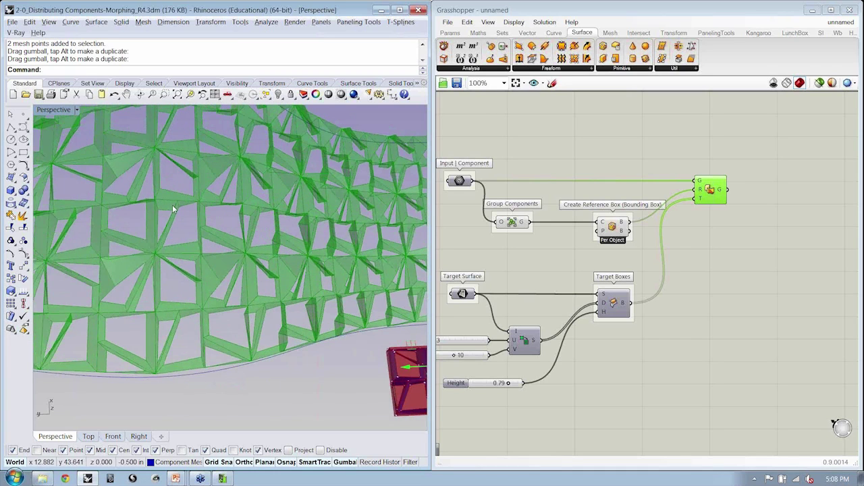
- Turn on the control points of the surface's two edge curves and raise a pair near the far end about 8.75 in
{"action": "right_click_drag", "start_coordinate": [399, 277], "coordinate": [294, 255]}
{"action": "scroll", "coordinate": [342, 282], "scroll_direction": "down", "scroll_amount": 6}
{"action": "left_click", "coordinate": [312, 293]}
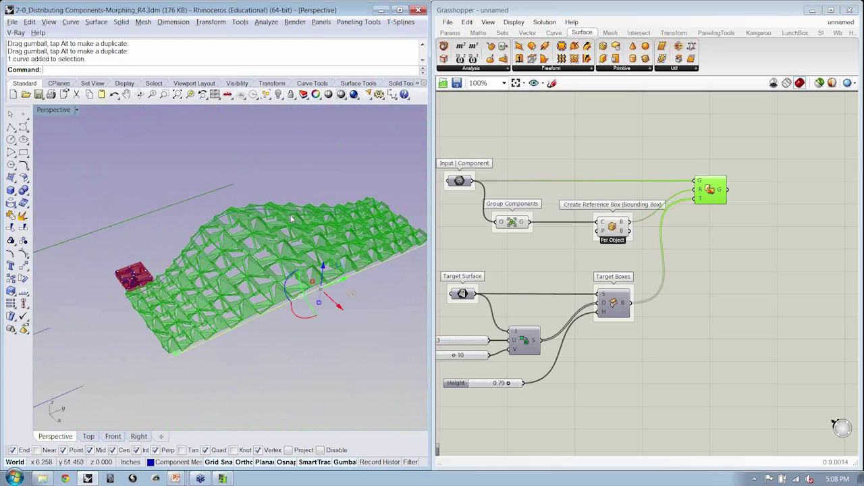
{"action": "left_click", "coordinate": [25, 256]}
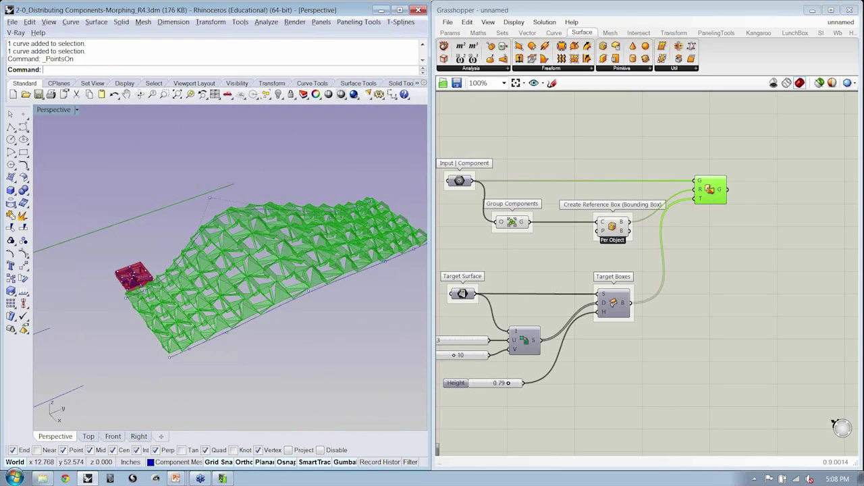
{"action": "right_click_drag", "start_coordinate": [368, 292], "coordinate": [311, 253]}
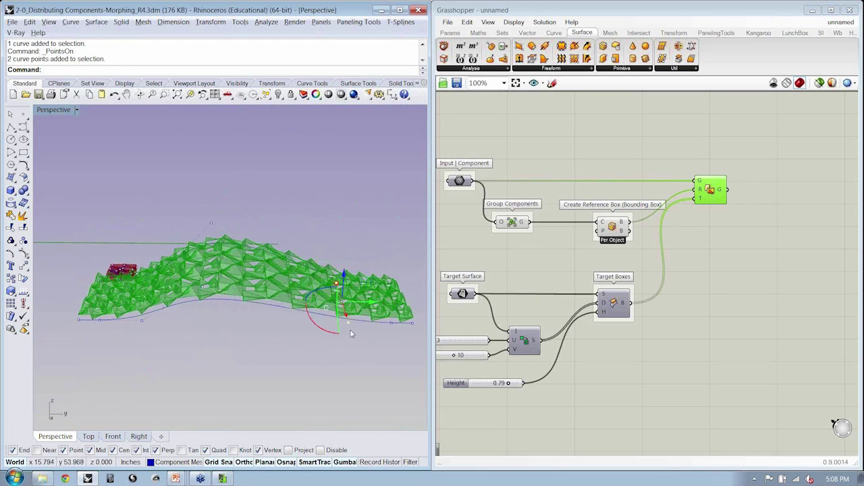
{"action": "scroll", "coordinate": [350, 333], "scroll_direction": "down", "scroll_amount": 3}
{"action": "left_click_drag", "start_coordinate": [346, 262], "coordinate": [349, 228]}
{"action": "right_click_drag", "start_coordinate": [290, 233], "coordinate": [365, 289]}
{"action": "scroll", "coordinate": [308, 261], "scroll_direction": "up", "scroll_amount": 6}
{"action": "scroll", "coordinate": [318, 279], "scroll_direction": "down", "scroll_amount": 7}
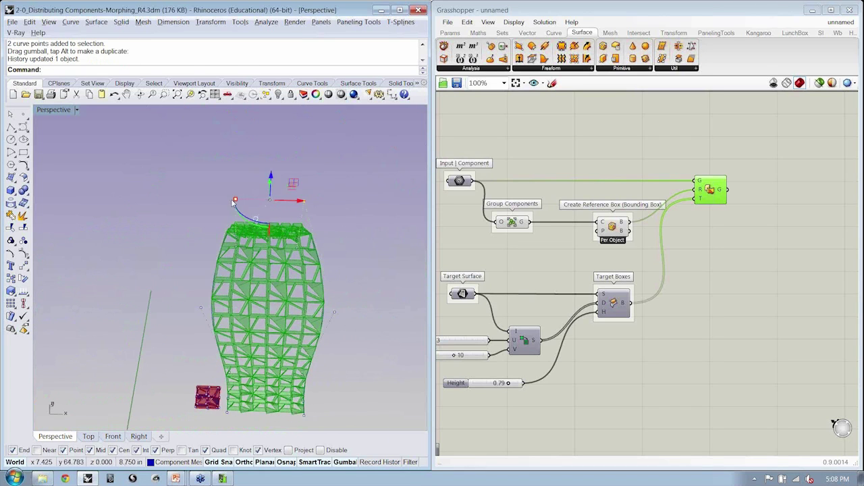
- Scale the two raised curve points closer together, and undo both control point edits
{"action": "left_click_drag", "start_coordinate": [247, 203], "coordinate": [261, 208]}
{"action": "right_click_drag", "start_coordinate": [263, 211], "coordinate": [351, 349]}
{"action": "scroll", "coordinate": [351, 349], "scroll_direction": "up", "scroll_amount": 3}
{"action": "scroll", "coordinate": [351, 349], "scroll_direction": "down", "scroll_amount": 6}
{"action": "key", "text": "ctrl+z"}
{"action": "key", "text": "ctrl+z"}
- Move the source mesh component about 0.75 in away from the morphed surface and deselect the box morph component in Grasshopper
{"action": "right_click_drag", "start_coordinate": [156, 331], "coordinate": [319, 372]}
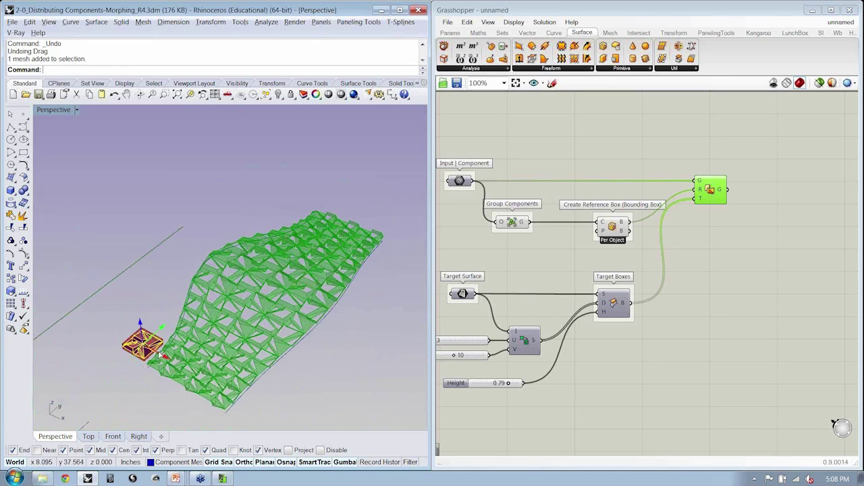
{"action": "left_click_drag", "start_coordinate": [162, 356], "coordinate": [156, 346]}
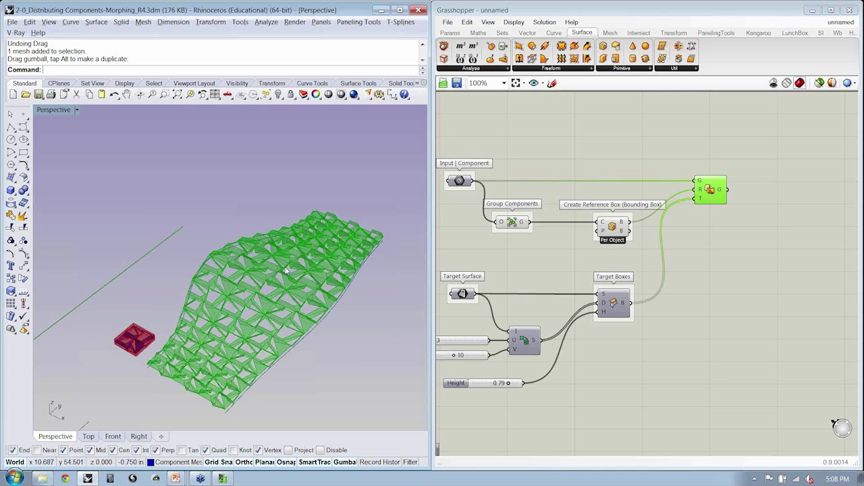
{"action": "left_click", "coordinate": [756, 293]}
{"action": "right_click_drag", "start_coordinate": [756, 293], "coordinate": [786, 277]}
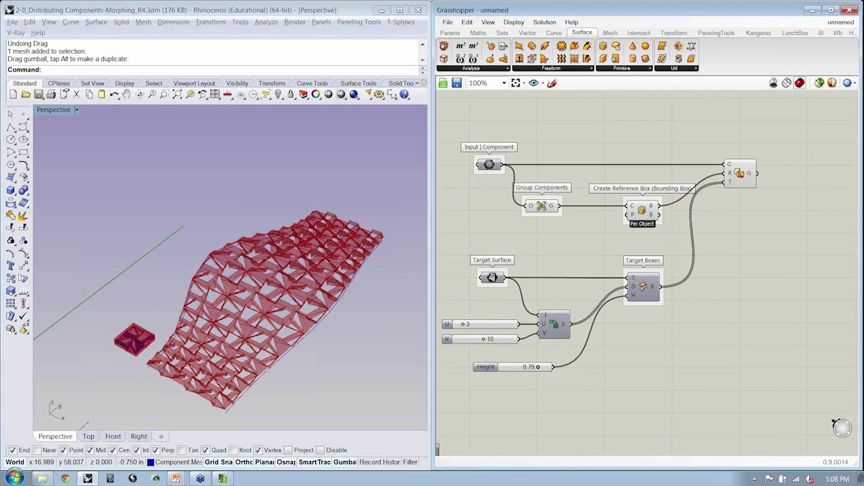